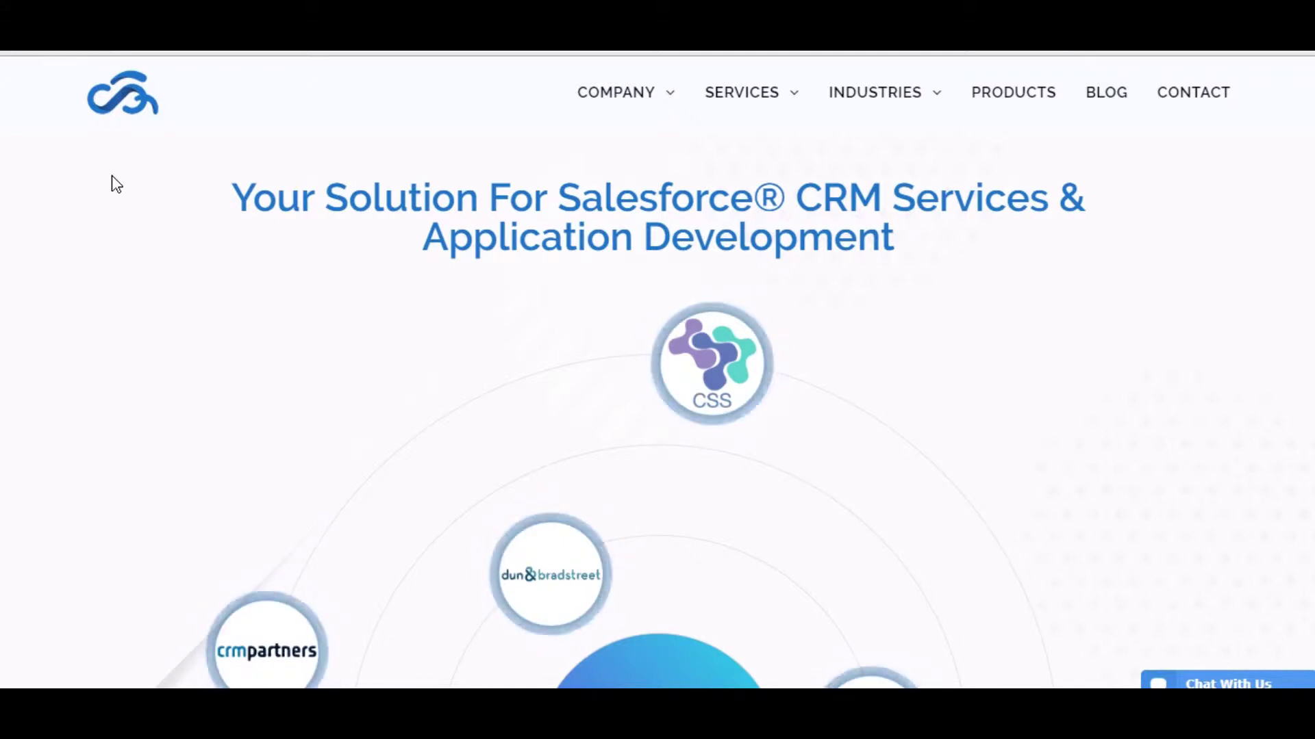
{"action": "scroll", "coordinate": [268, 267], "scroll_direction": "down", "scroll_amount": 10}
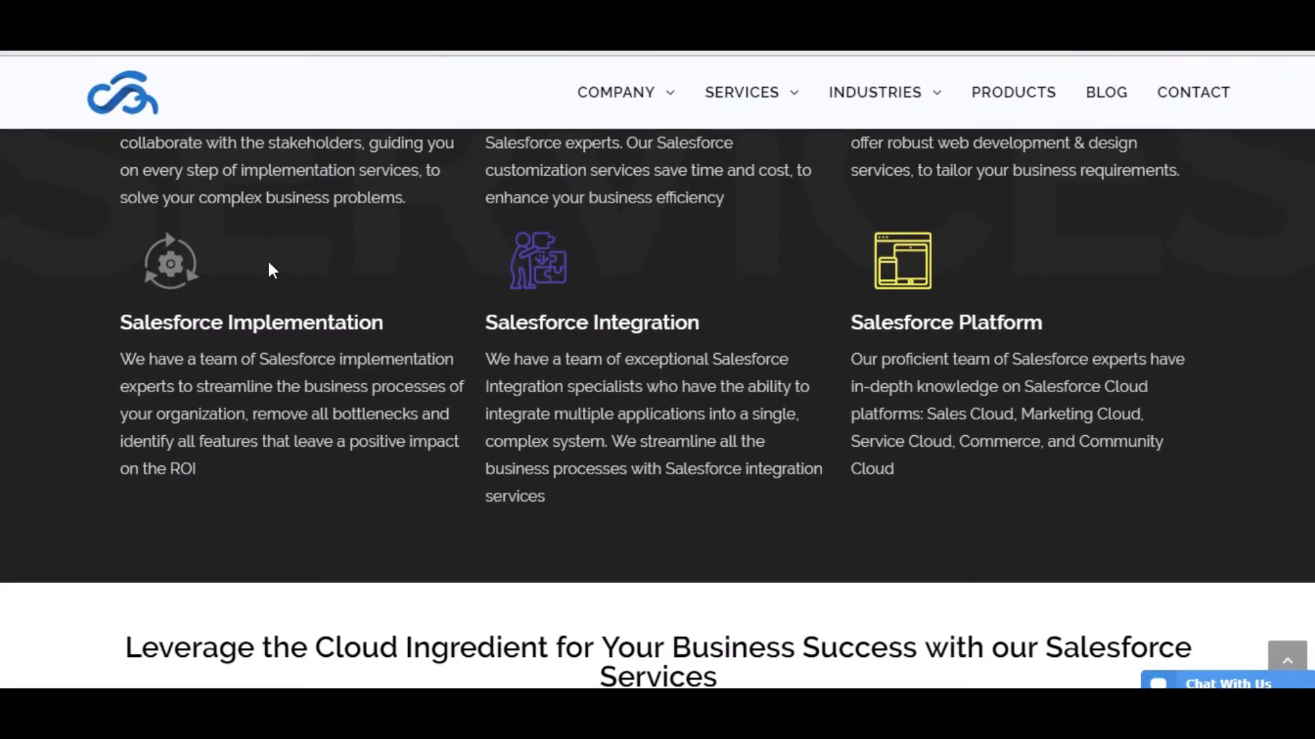
{"action": "scroll", "coordinate": [269, 264], "scroll_direction": "down", "scroll_amount": 10}
{"action": "scroll", "coordinate": [270, 271], "scroll_direction": "down", "scroll_amount": 10}
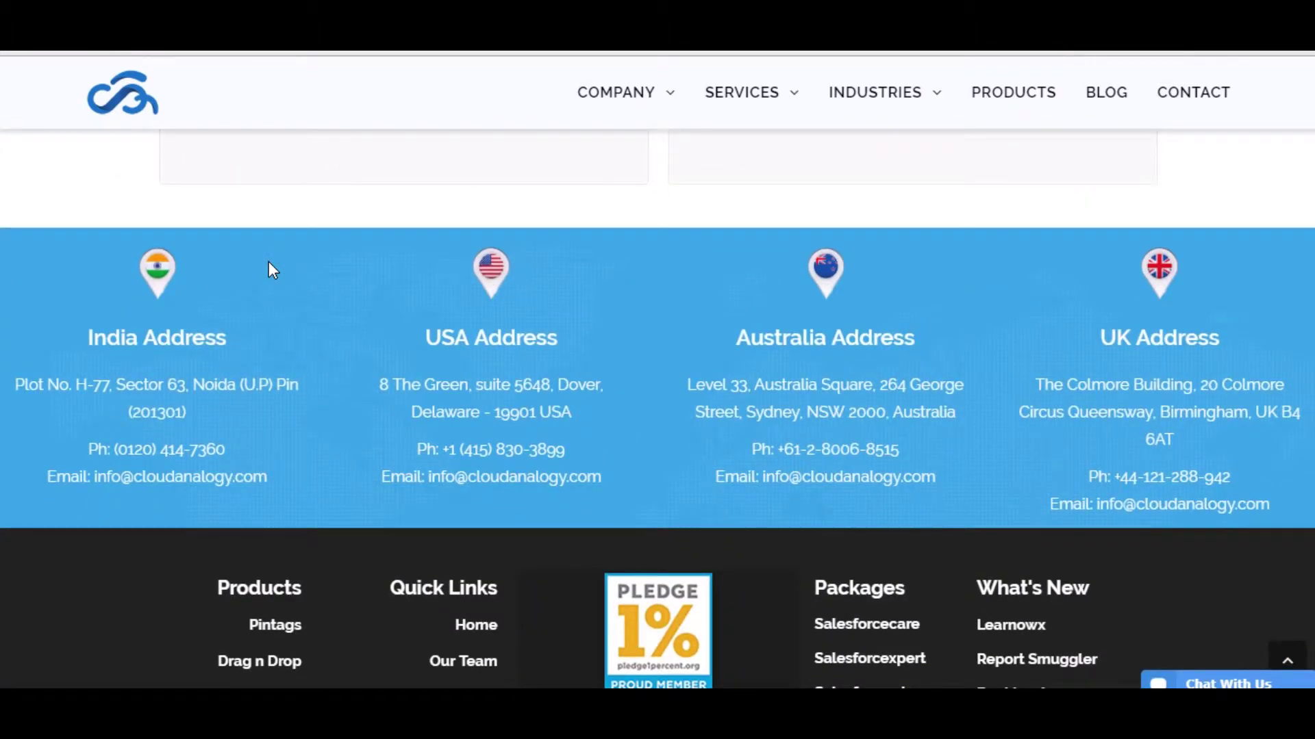
{"action": "scroll", "coordinate": [541, 343], "scroll_direction": "down", "scroll_amount": 3}
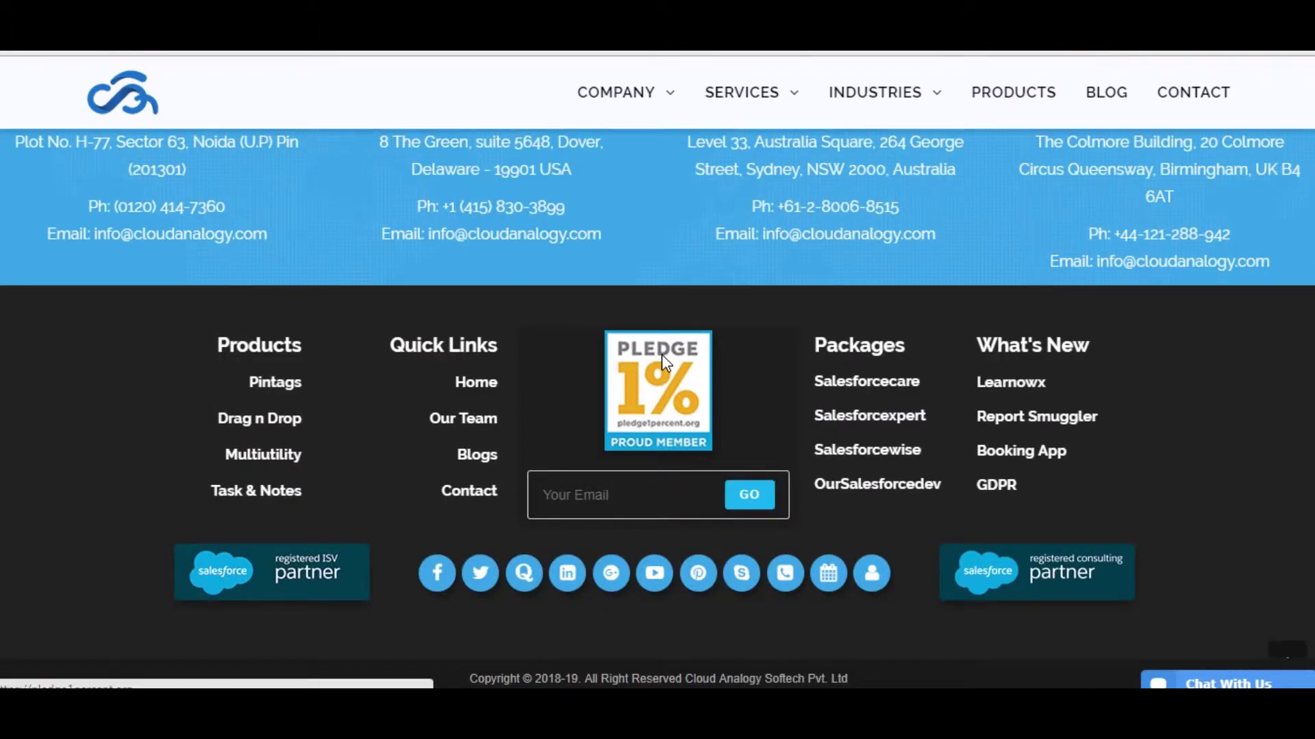
{"action": "scroll", "coordinate": [452, 339], "scroll_direction": "up", "scroll_amount": 10}
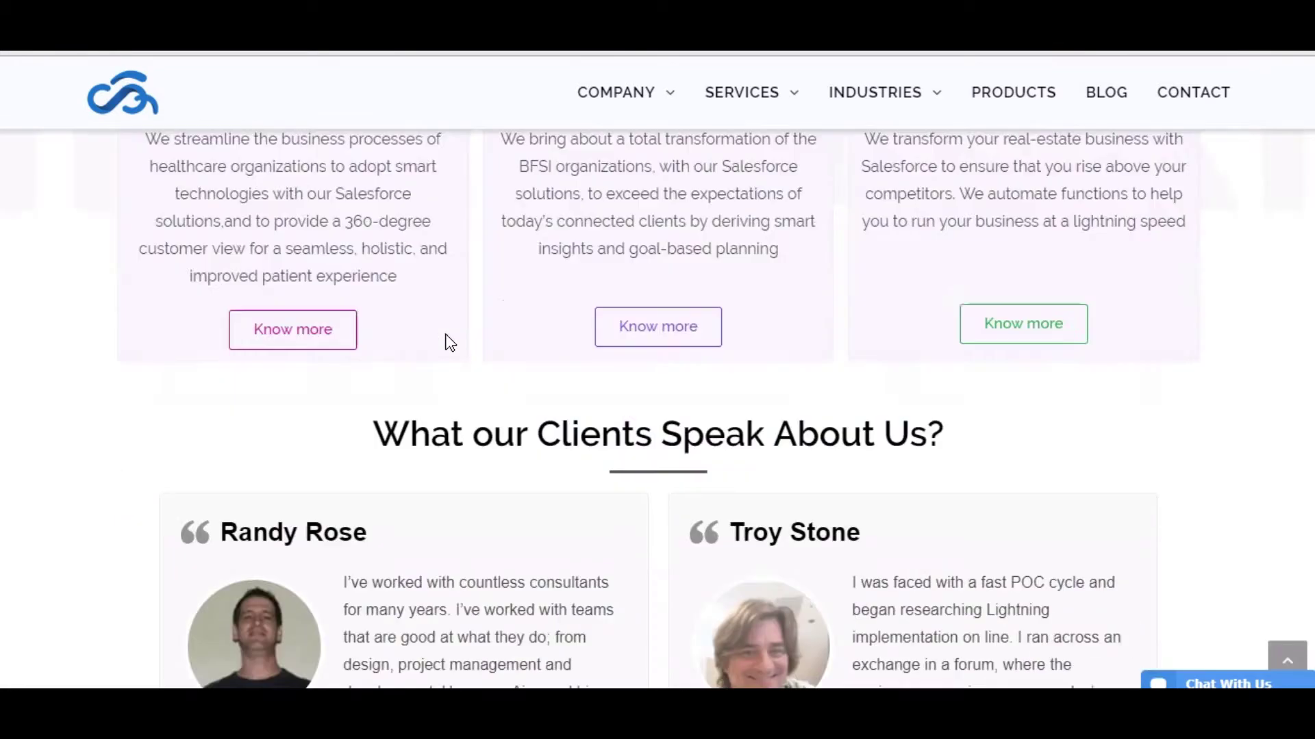
{"action": "scroll", "coordinate": [452, 335], "scroll_direction": "up", "scroll_amount": 5}
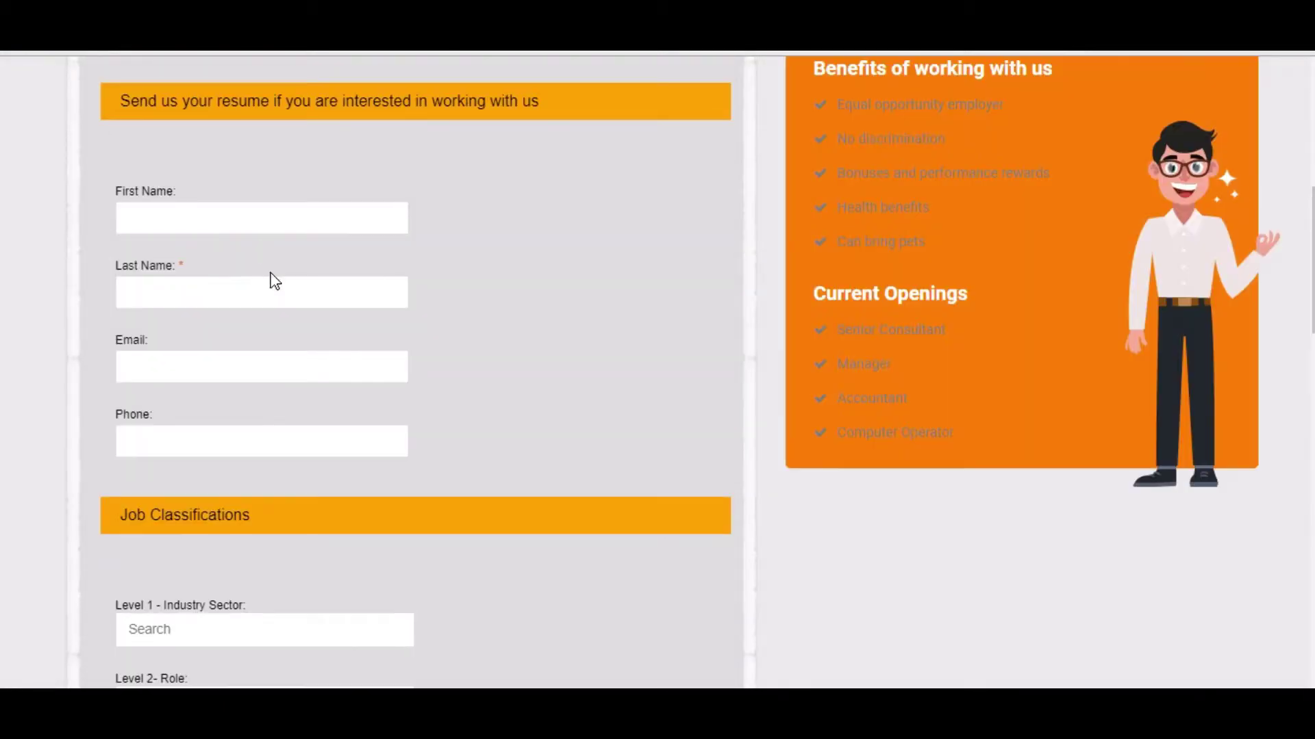
Enter the applicant's first and last name on the careers form, fixing the typos.
{"action": "scroll", "coordinate": [258, 358], "scroll_direction": "down", "scroll_amount": 5}
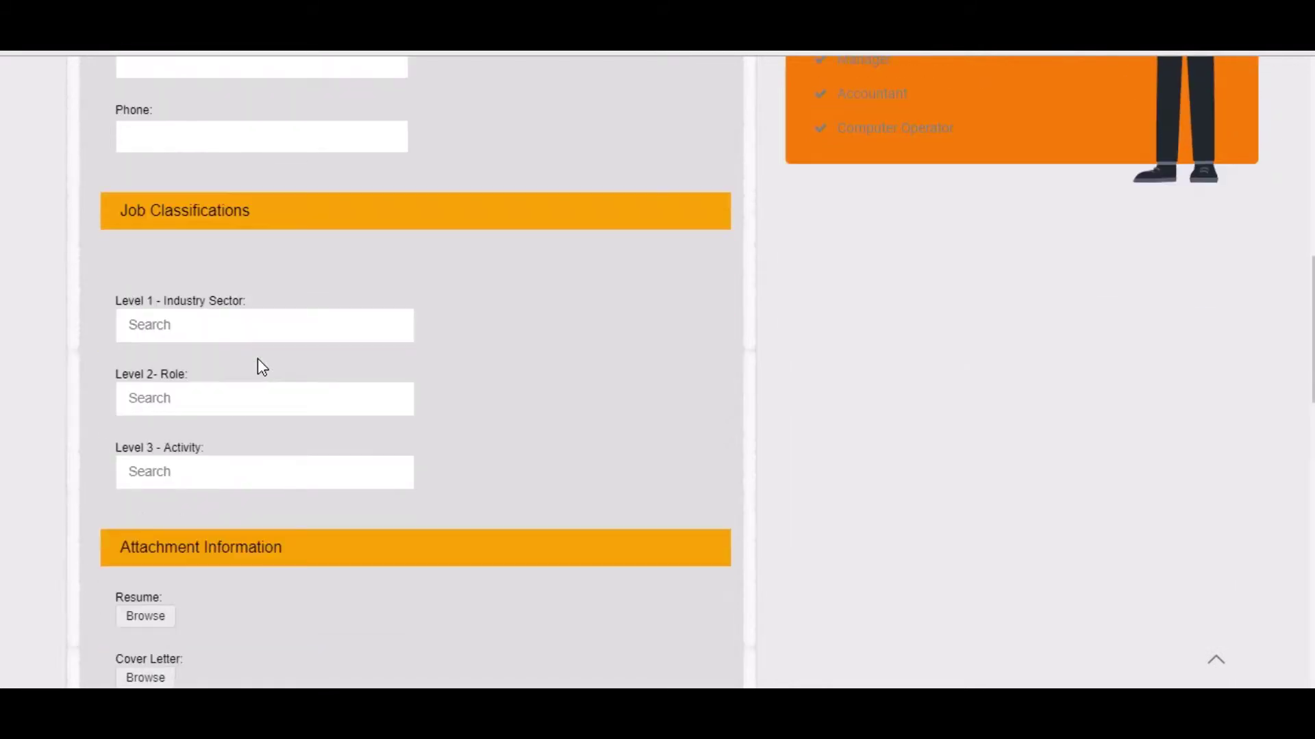
{"action": "scroll", "coordinate": [258, 358], "scroll_direction": "down", "scroll_amount": 7}
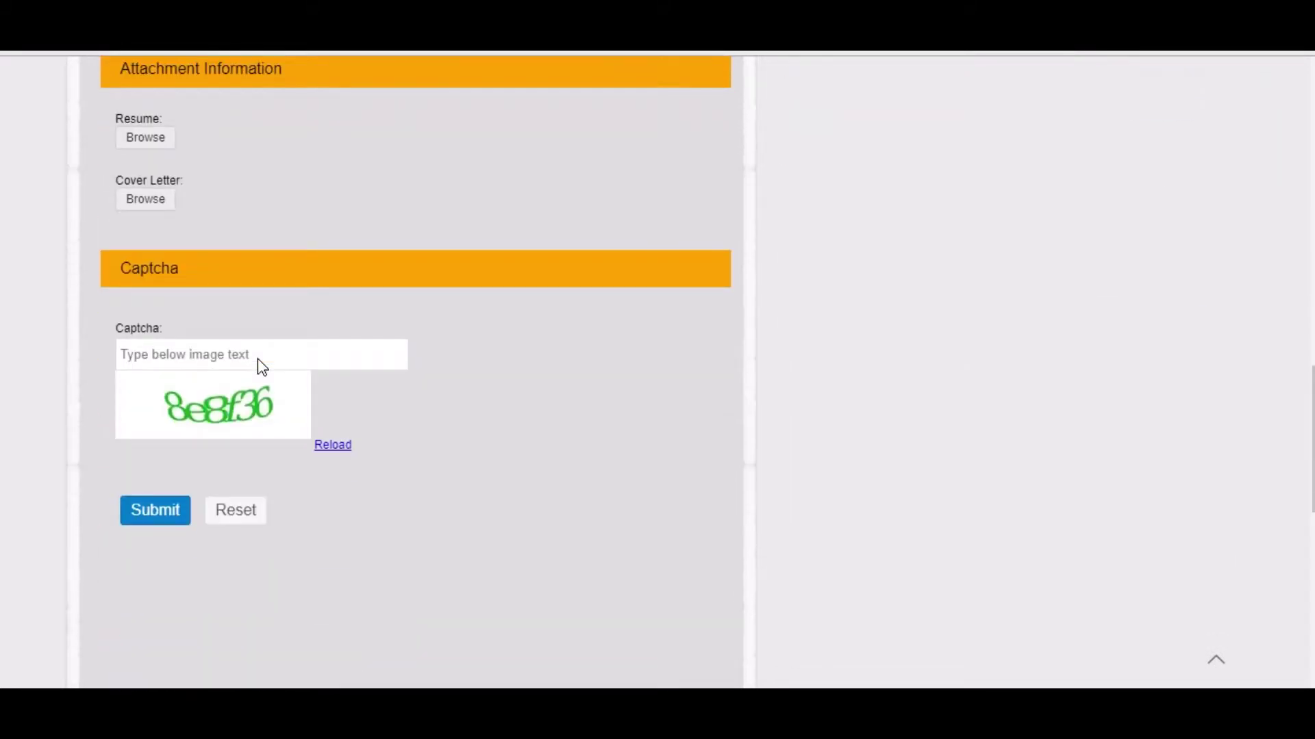
{"action": "scroll", "coordinate": [258, 358], "scroll_direction": "up", "scroll_amount": 8}
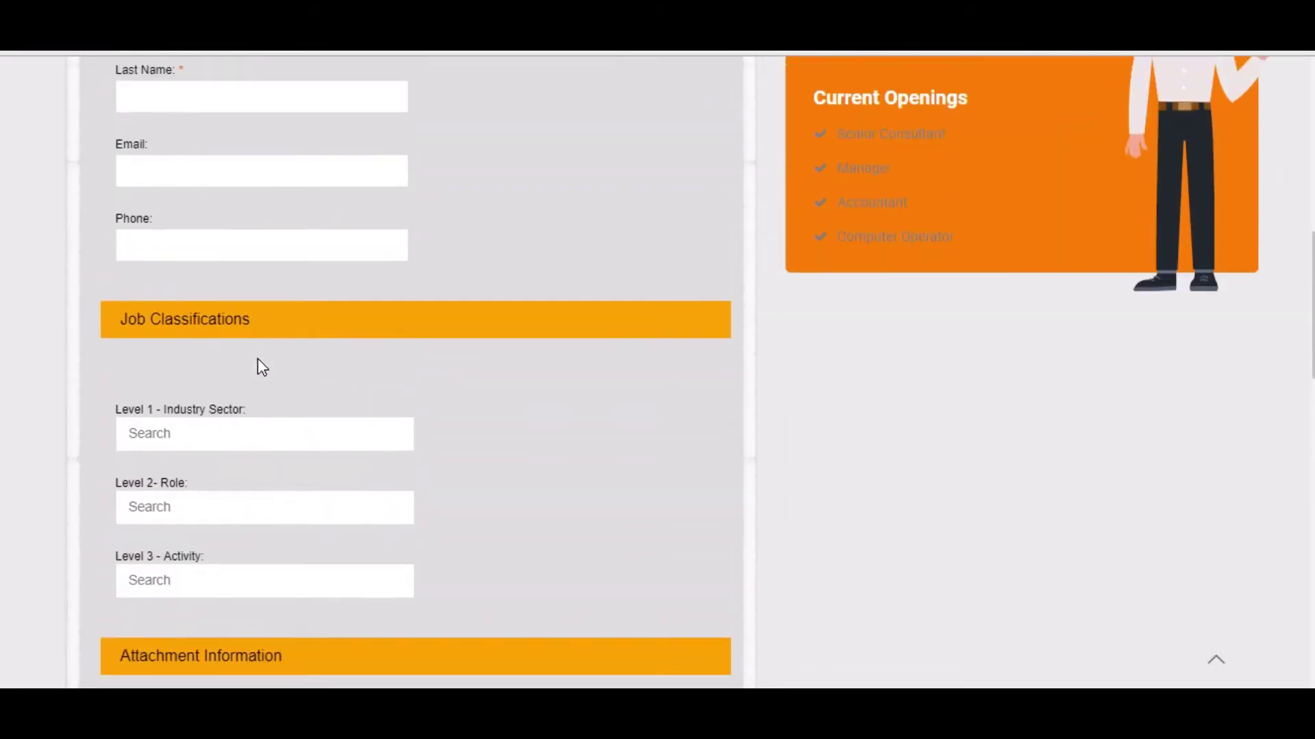
{"action": "scroll", "coordinate": [257, 359], "scroll_direction": "up", "scroll_amount": 3}
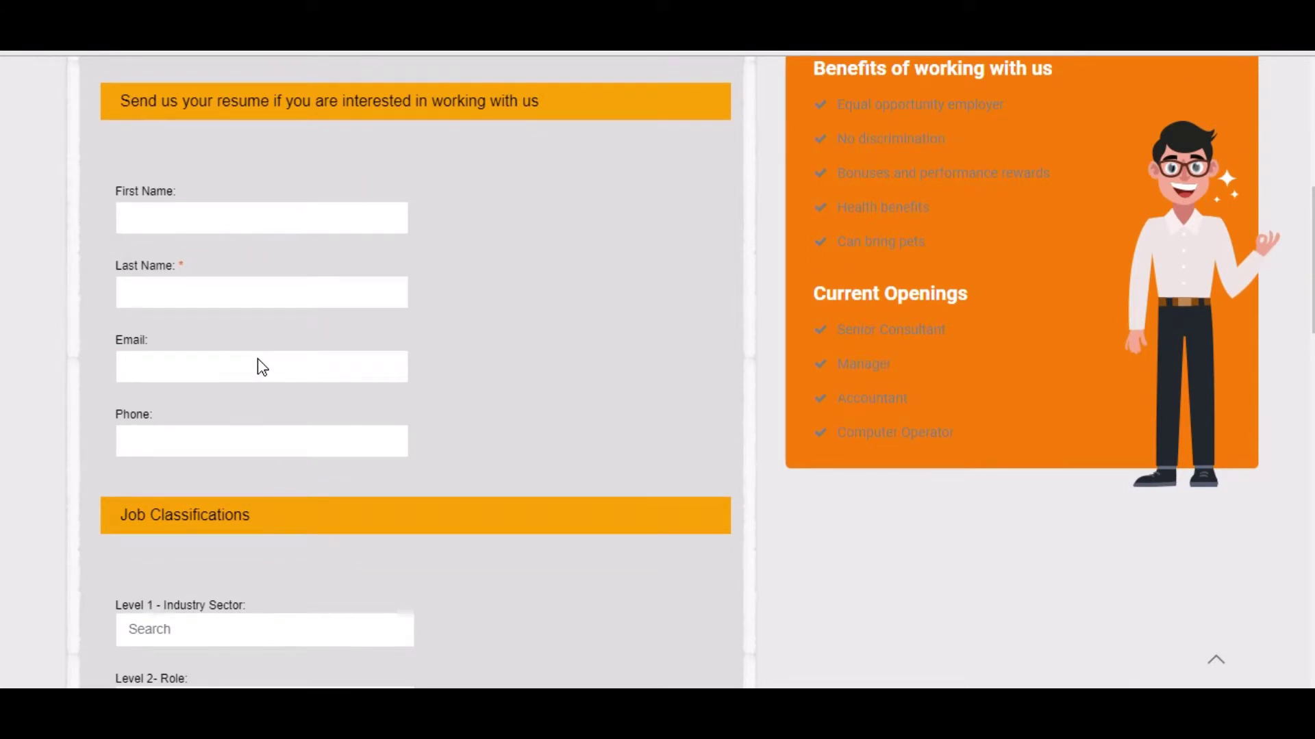
{"action": "left_click", "coordinate": [148, 226]}
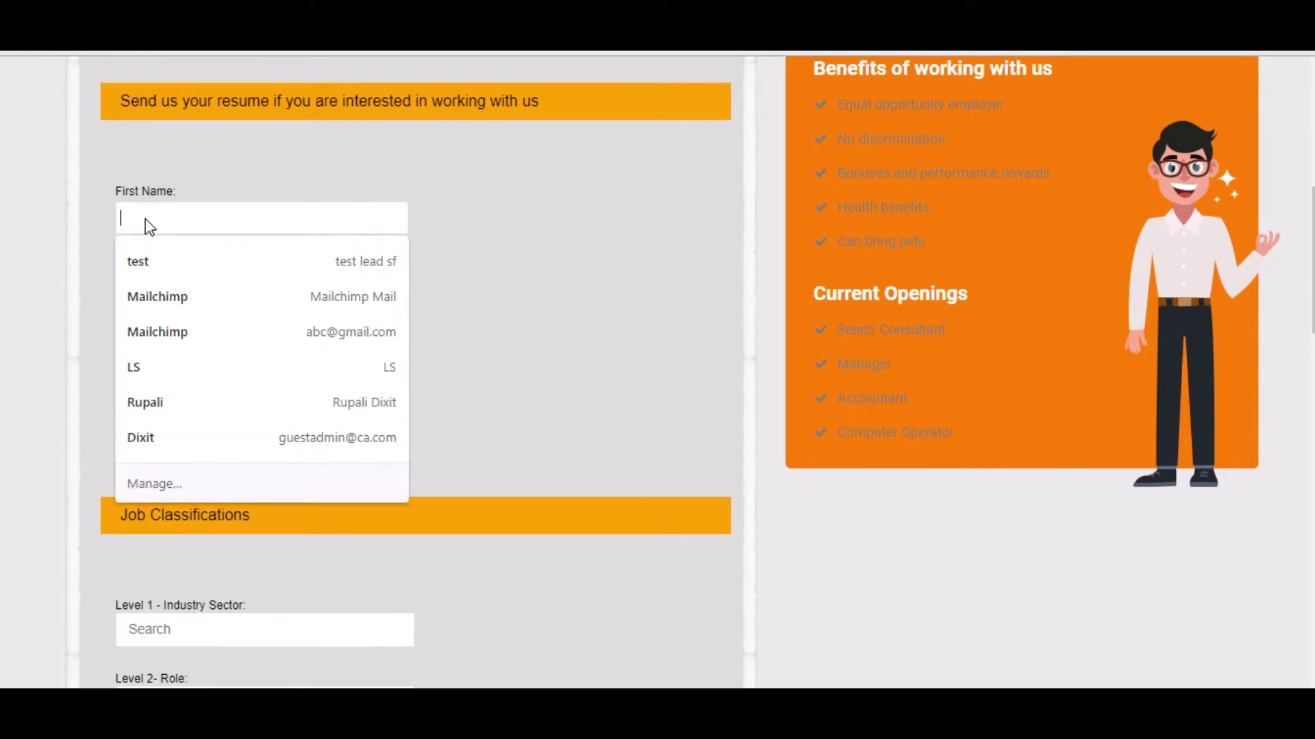
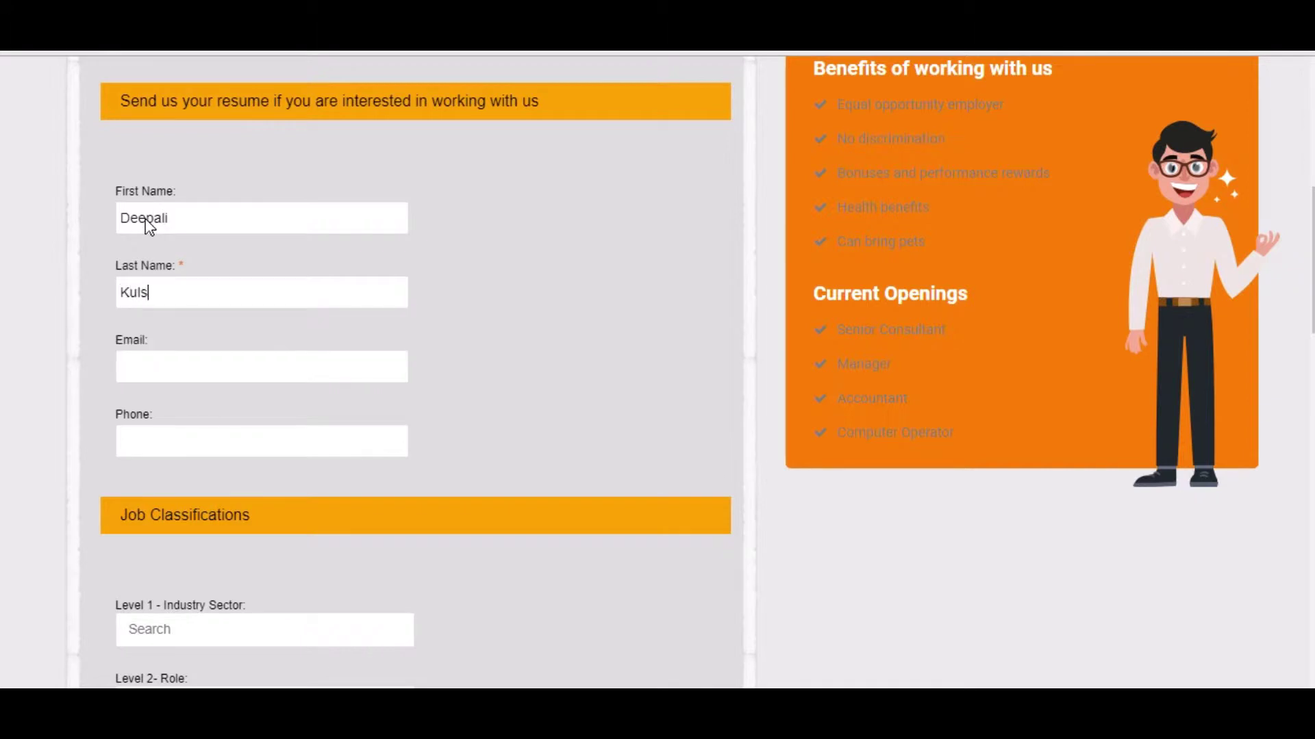
Fill in the applicant's e-mail address and phone number.
{"action": "key", "text": "Tab"}
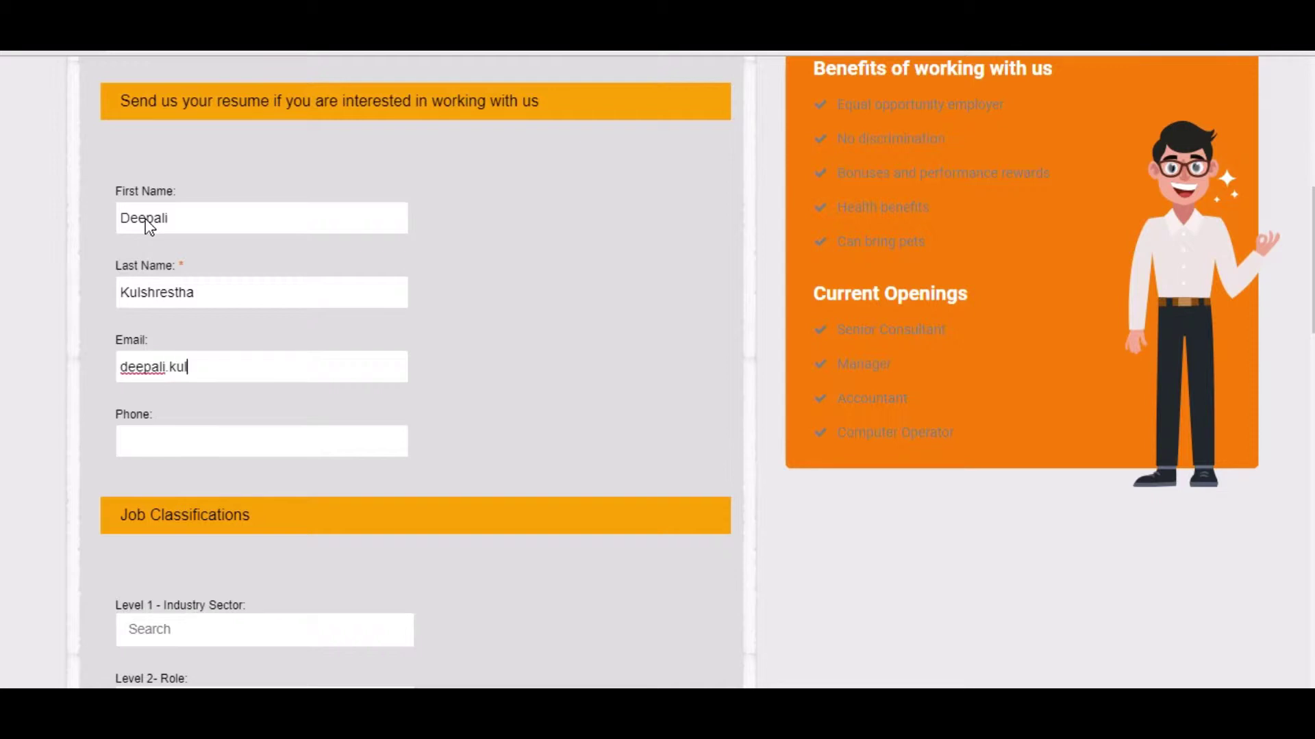
{"action": "key", "text": "Tab"}
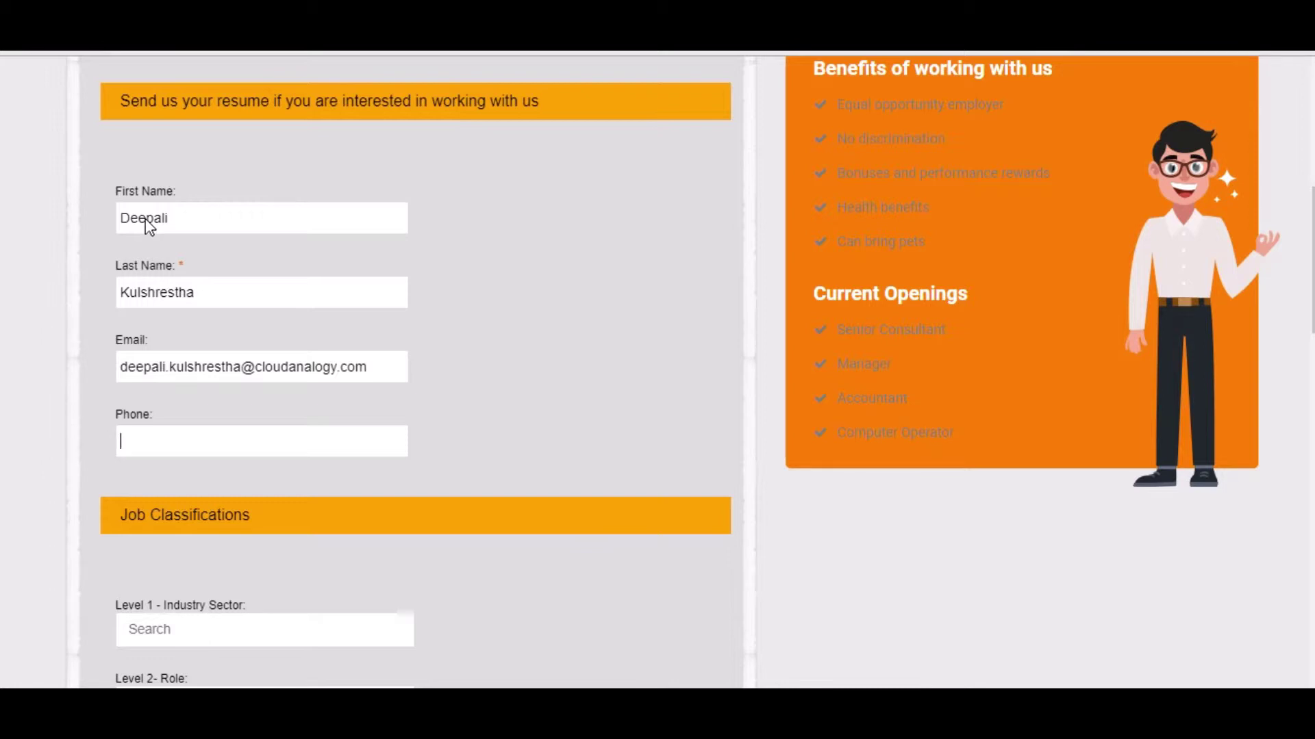
{"action": "type", "text": "543221"}
Choose Work Health Safety and Communications as the Level 1 industry sectors.
{"action": "scroll", "coordinate": [173, 308], "scroll_direction": "down", "scroll_amount": 5}
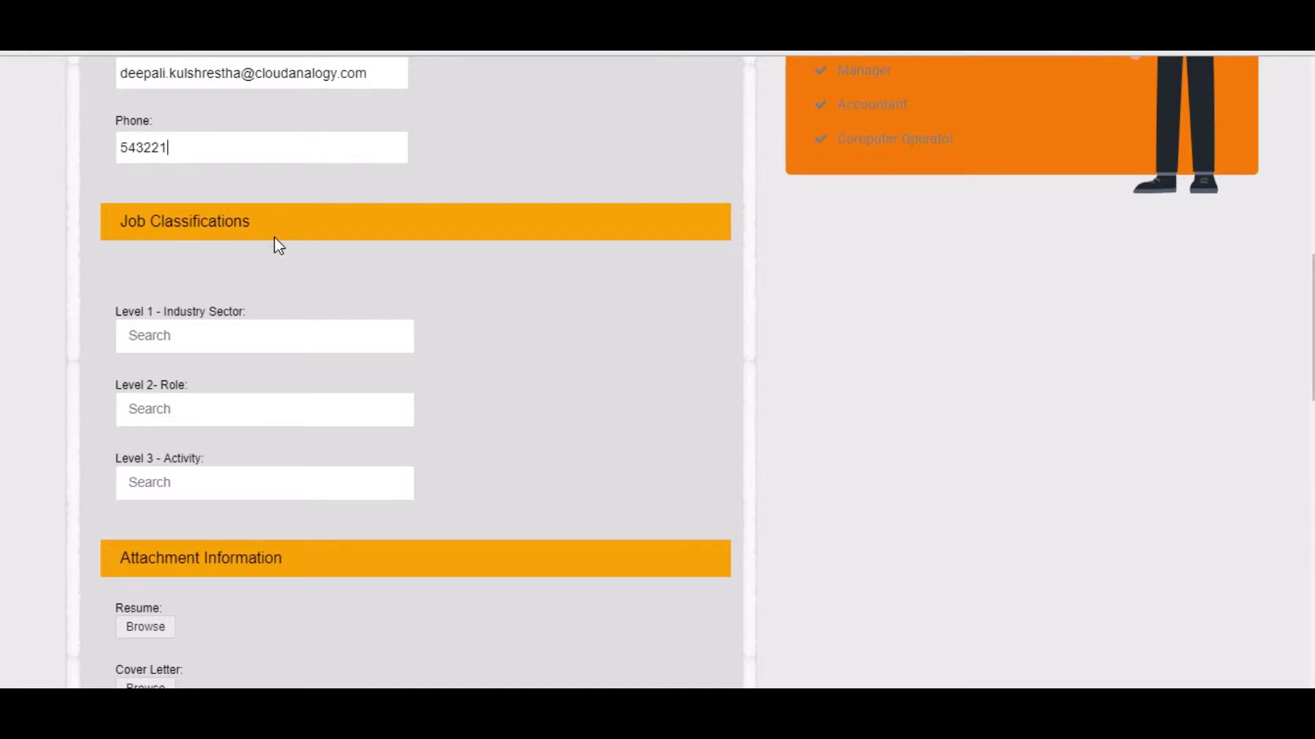
{"action": "scroll", "coordinate": [235, 323], "scroll_direction": "down", "scroll_amount": 2}
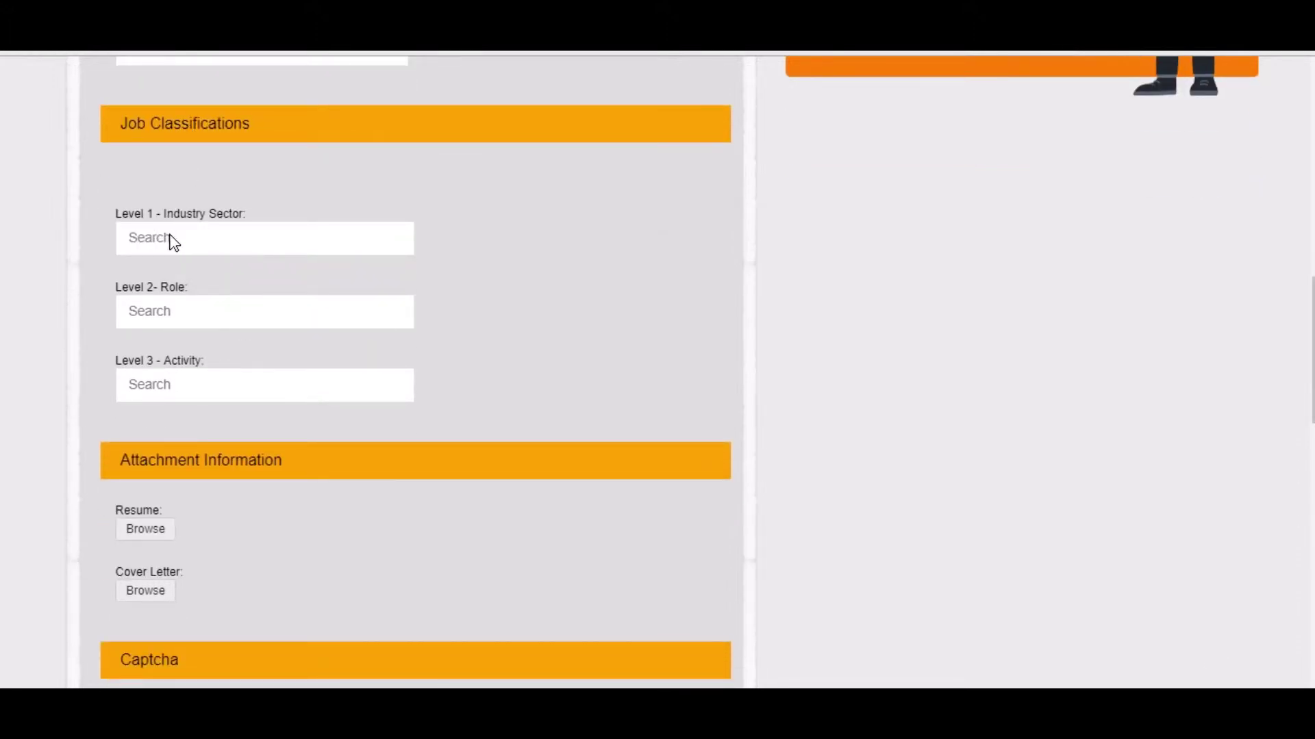
{"action": "left_click", "coordinate": [171, 240]}
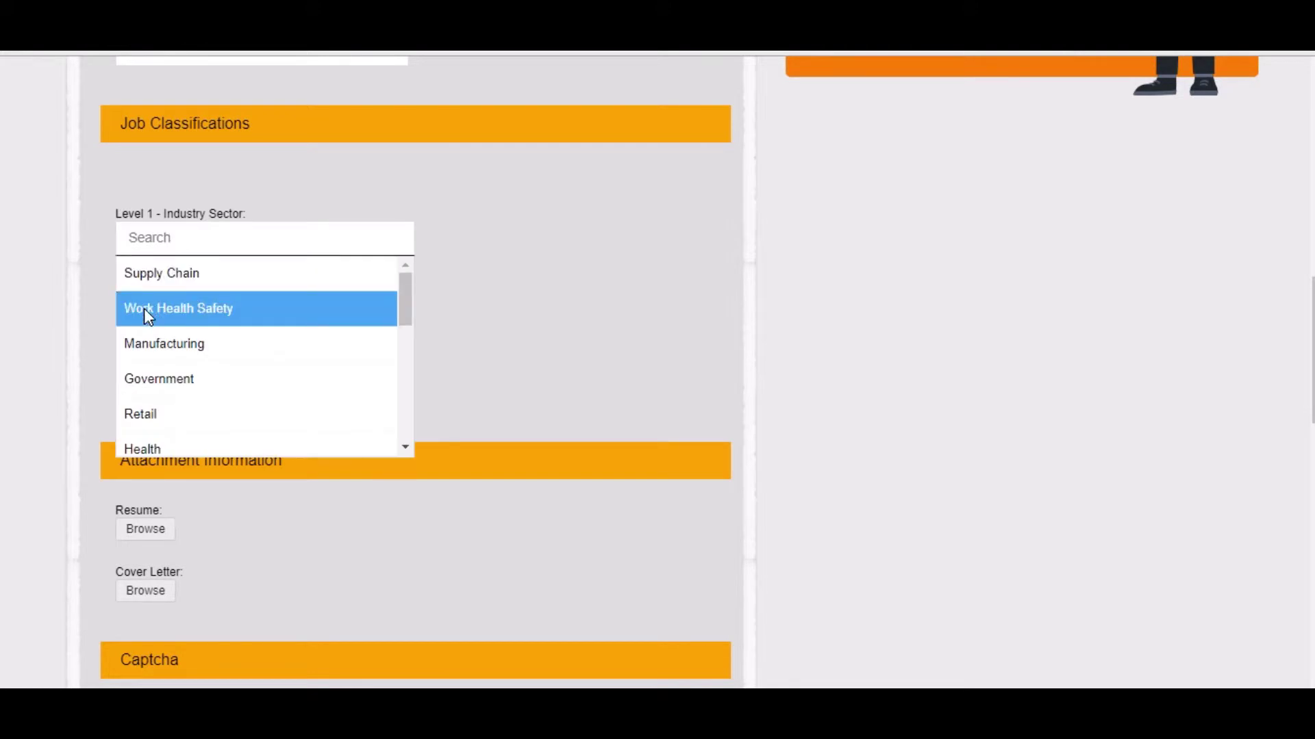
{"action": "left_click", "coordinate": [149, 309]}
{"action": "scroll", "coordinate": [192, 397], "scroll_direction": "down", "scroll_amount": 2}
{"action": "scroll", "coordinate": [192, 397], "scroll_direction": "down", "scroll_amount": 2}
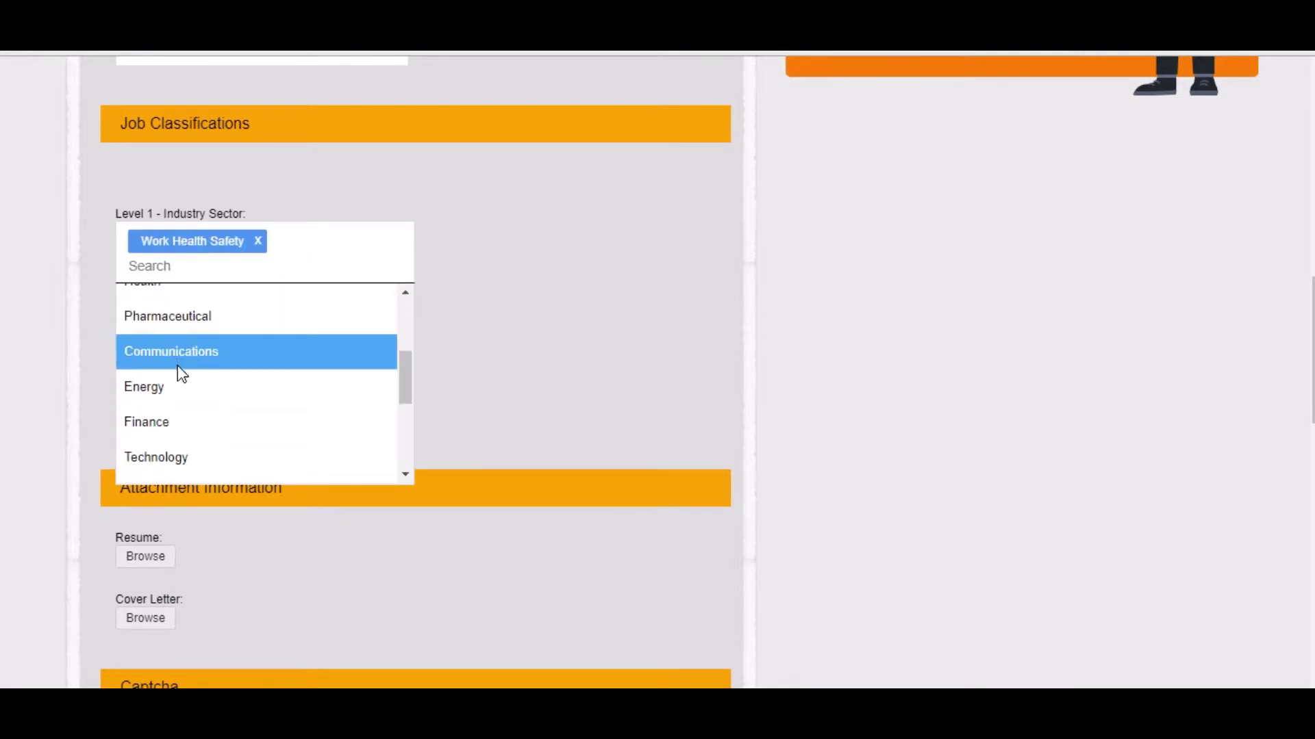
{"action": "left_click", "coordinate": [176, 359]}
{"action": "left_click", "coordinate": [460, 334]}
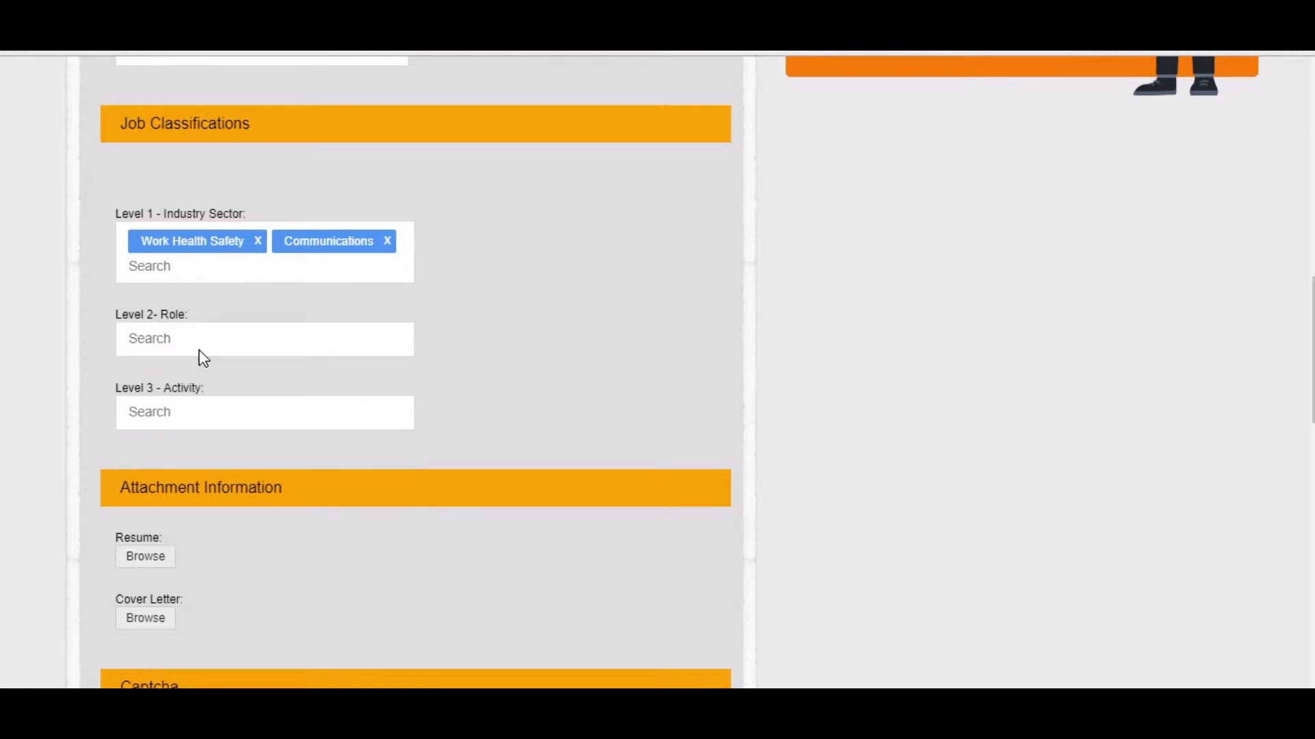
Choose Exec Director and General Manager as the Level 2 roles.
{"action": "left_click", "coordinate": [176, 339]}
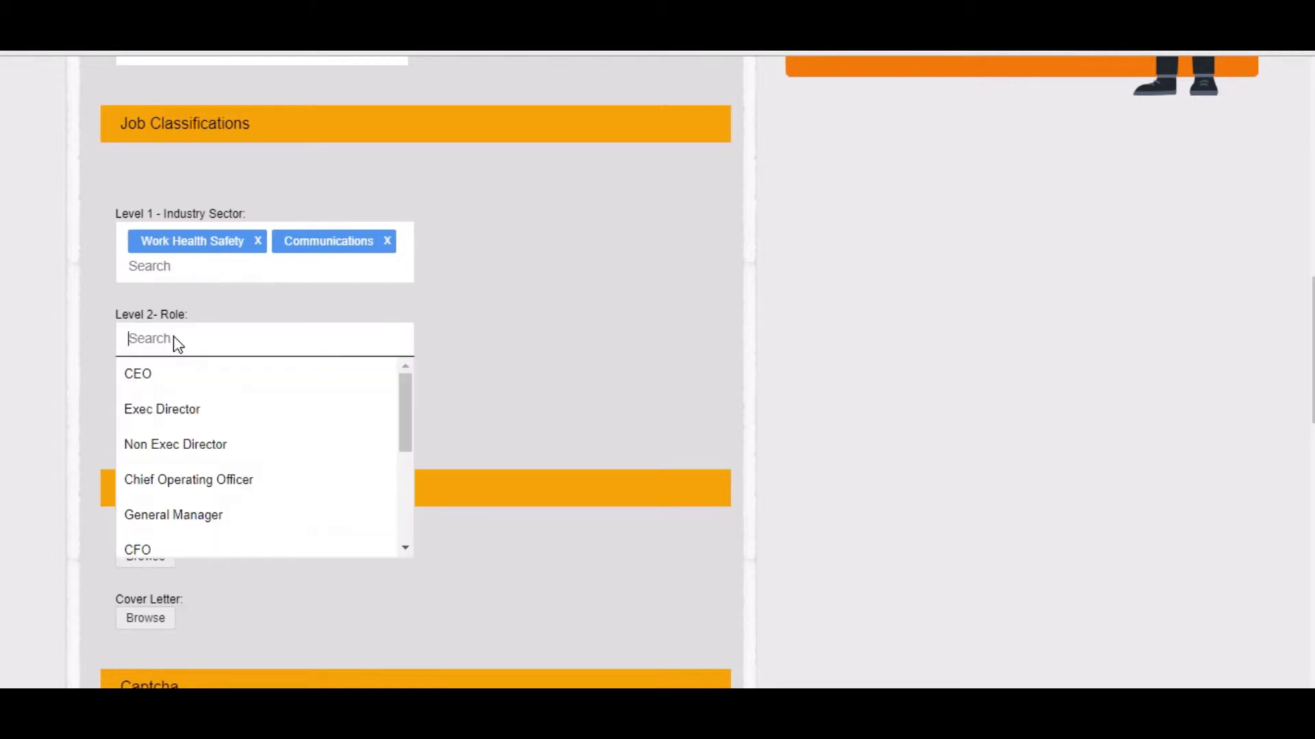
{"action": "left_click", "coordinate": [169, 408]}
{"action": "left_click", "coordinate": [197, 541]}
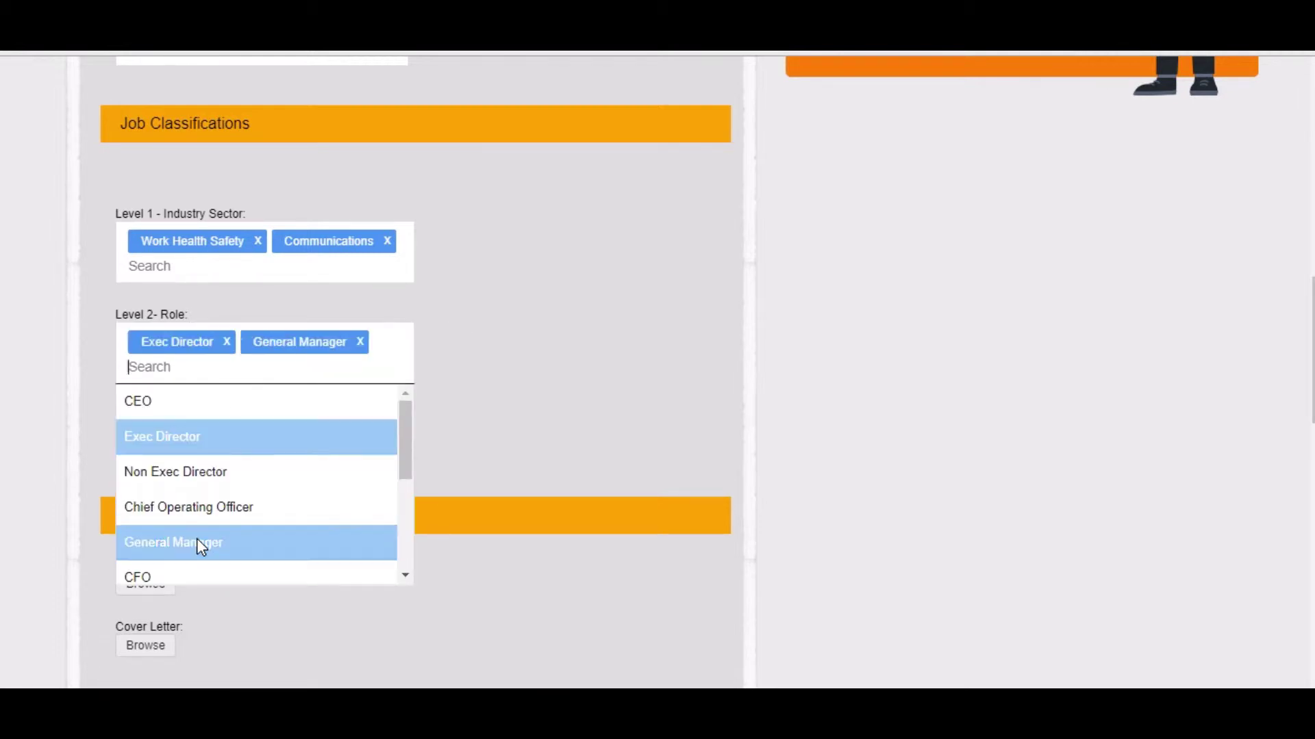
{"action": "left_click", "coordinate": [507, 385]}
{"action": "scroll", "coordinate": [507, 384], "scroll_direction": "down", "scroll_amount": 3}
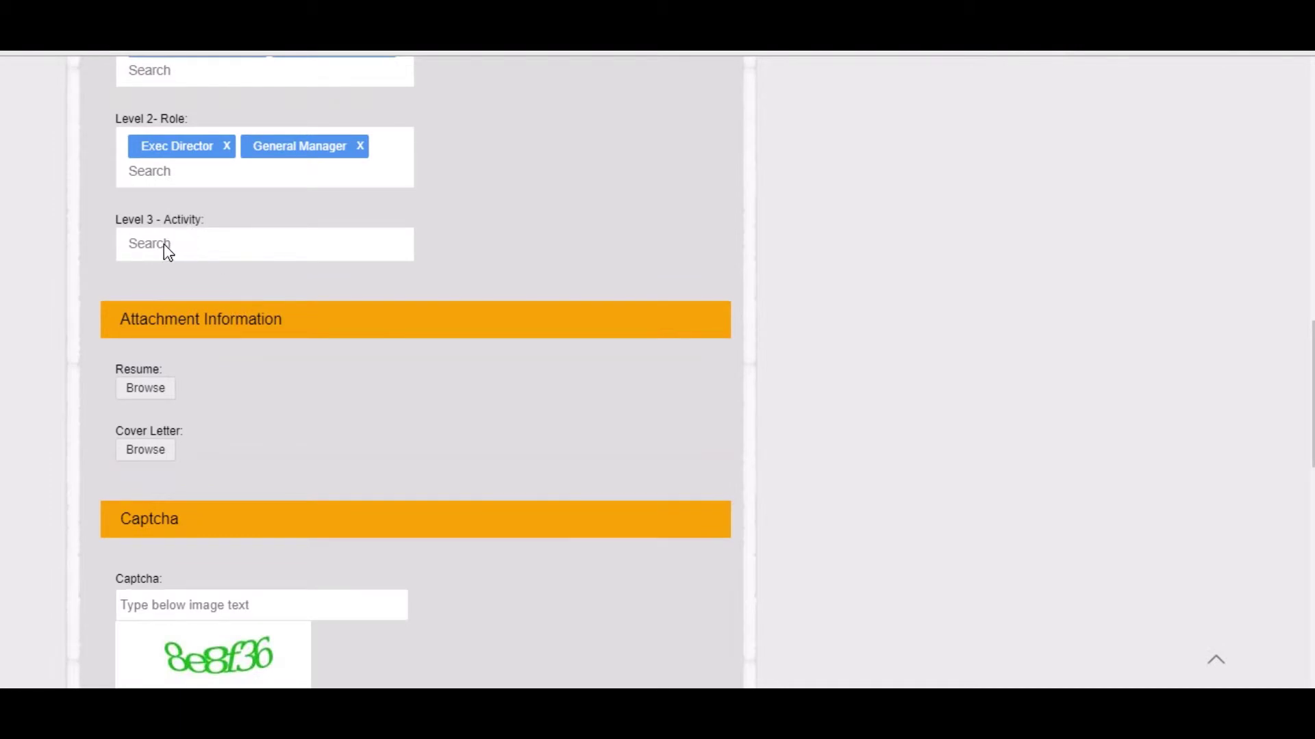
Pick P & L Management and Sales as Level 3 activities, then browse for a resume file.
{"action": "left_click", "coordinate": [163, 245]}
{"action": "left_click", "coordinate": [182, 286]}
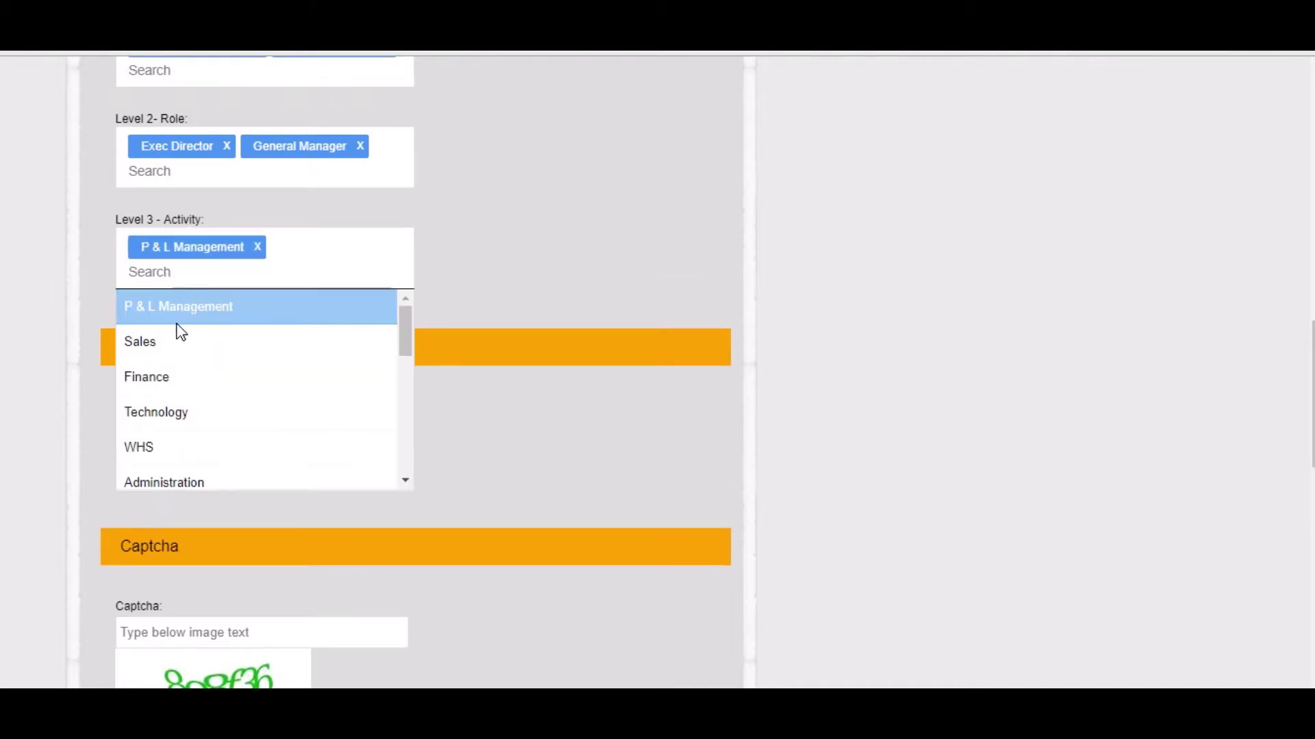
{"action": "left_click", "coordinate": [171, 343]}
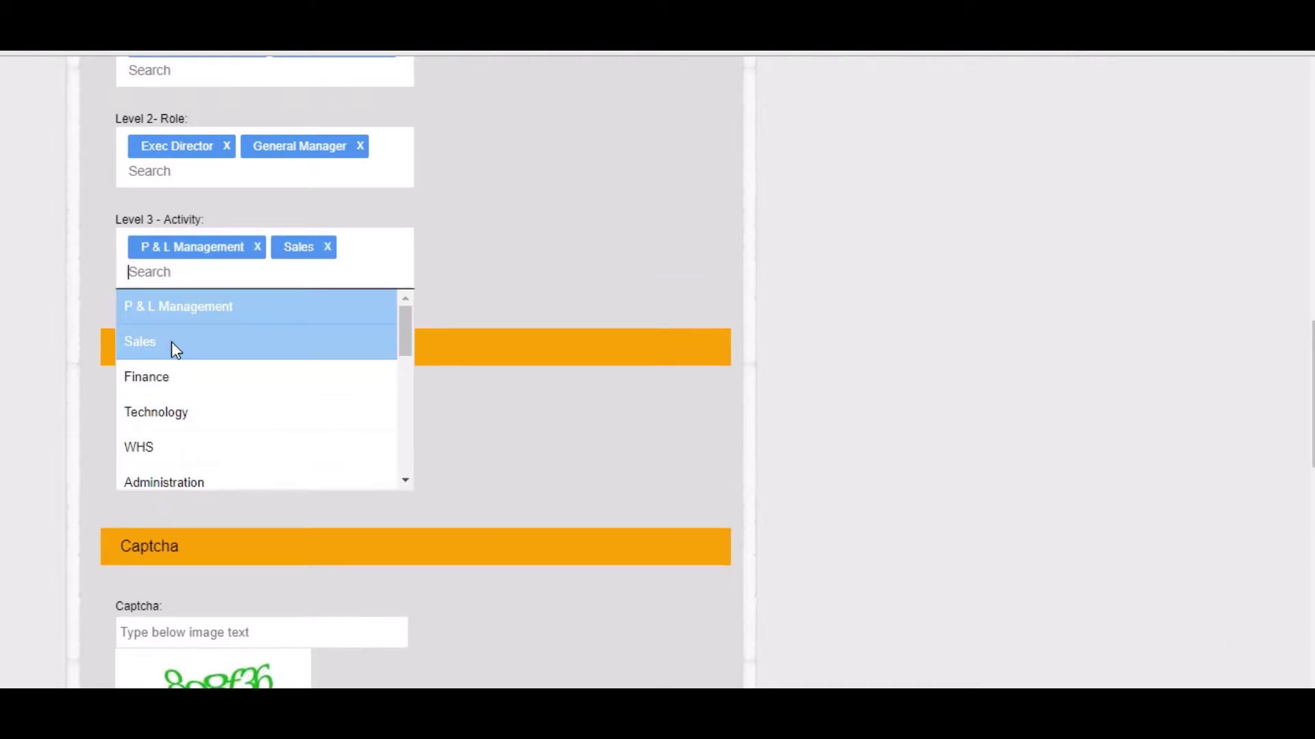
{"action": "left_click", "coordinate": [538, 263]}
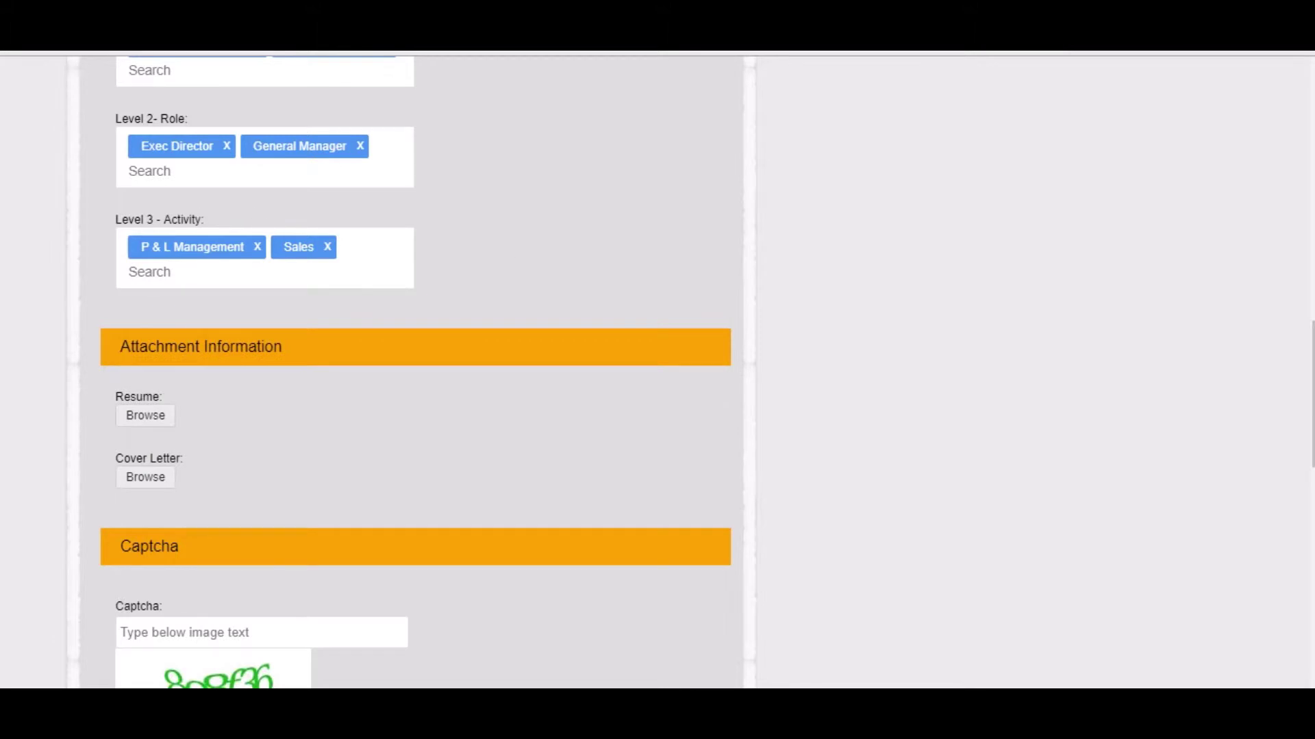
{"action": "scroll", "coordinate": [194, 274], "scroll_direction": "down", "scroll_amount": 2}
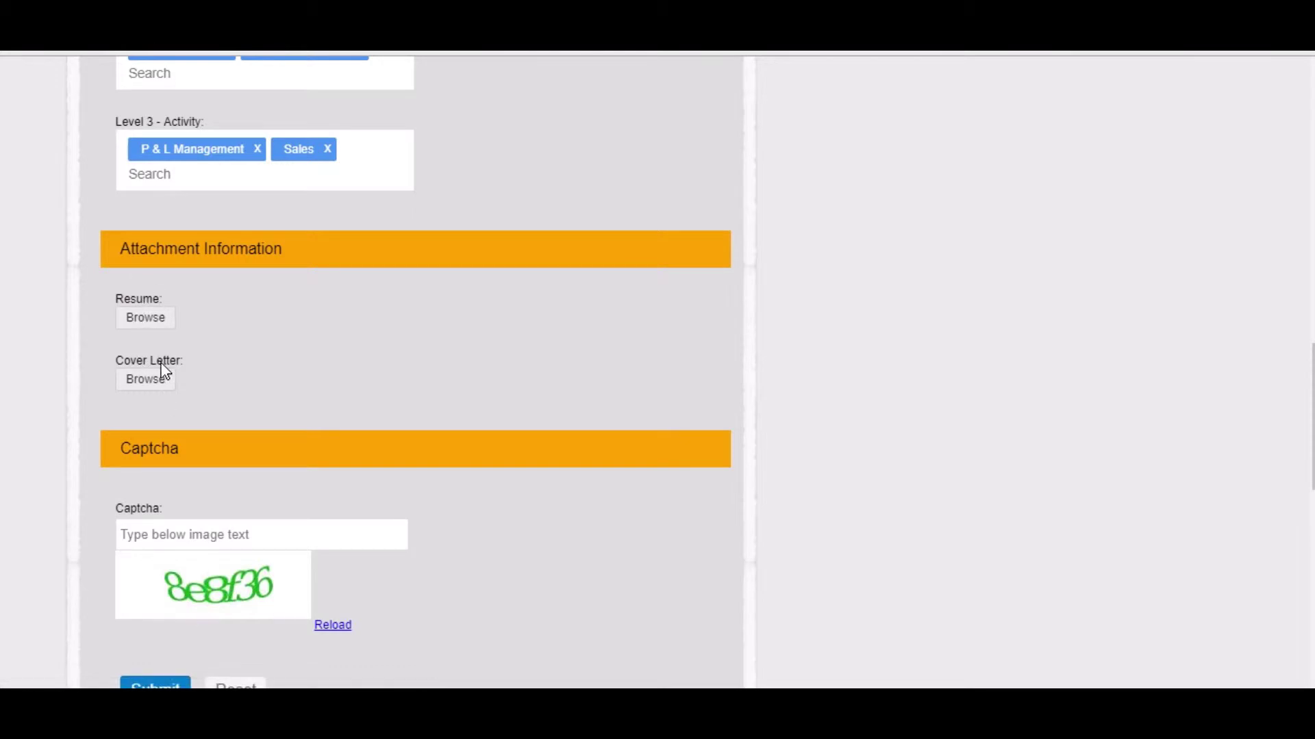
{"action": "left_click", "coordinate": [151, 319]}
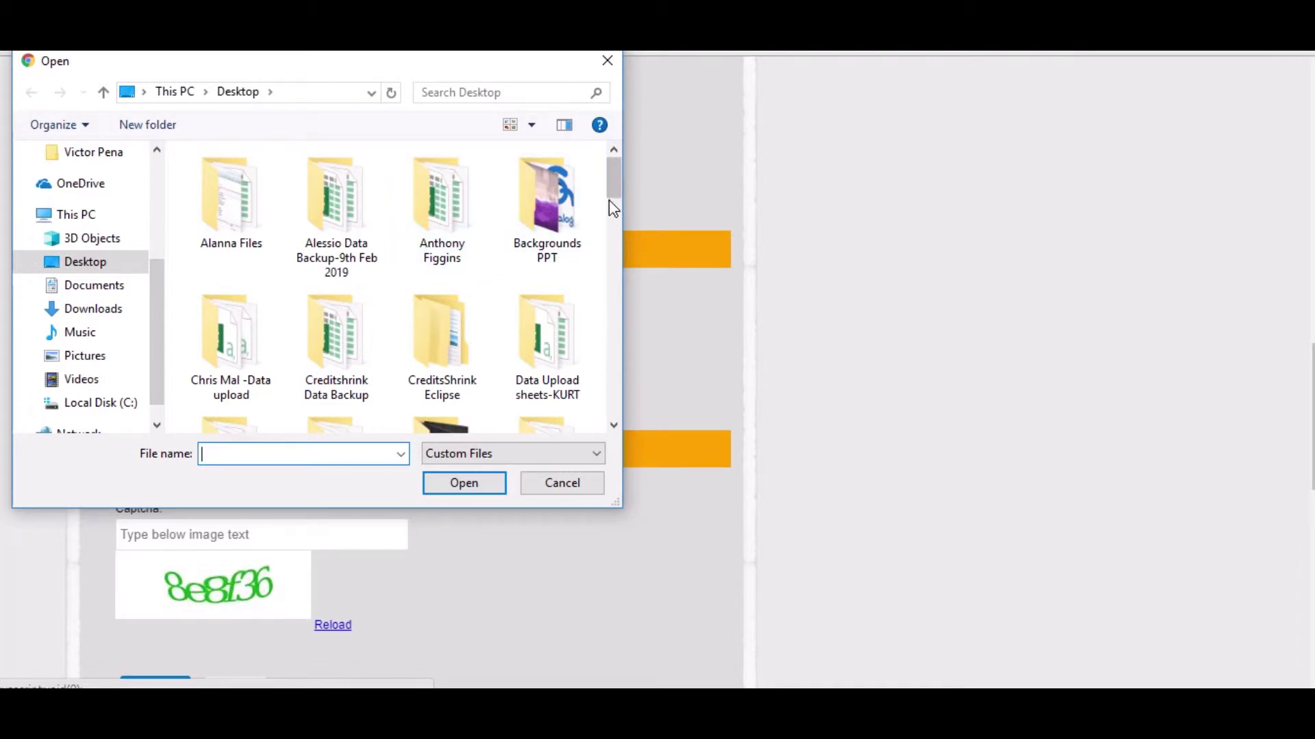
Attach 216.png from the Backgrounds PPT folder as the resume.
{"action": "left_click_drag", "start_coordinate": [611, 183], "coordinate": [609, 180]}
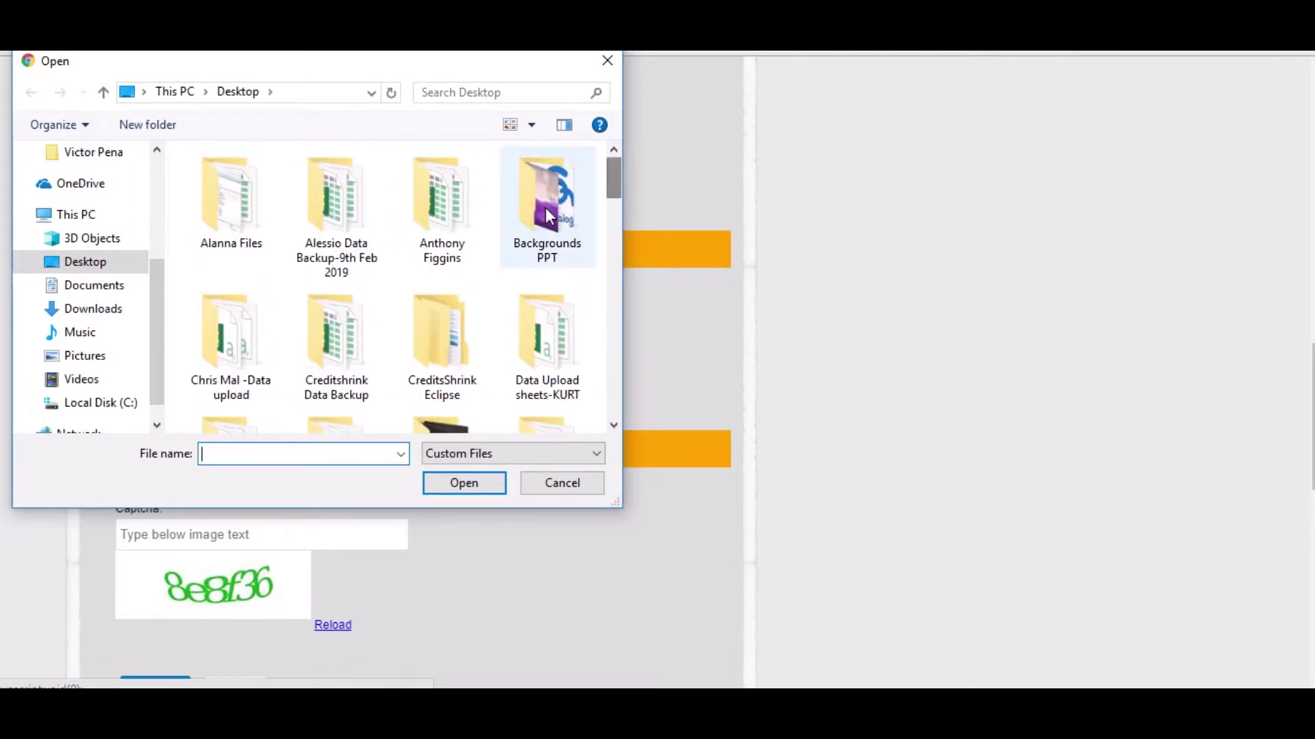
{"action": "double_click", "coordinate": [553, 198]}
{"action": "double_click", "coordinate": [245, 344]}
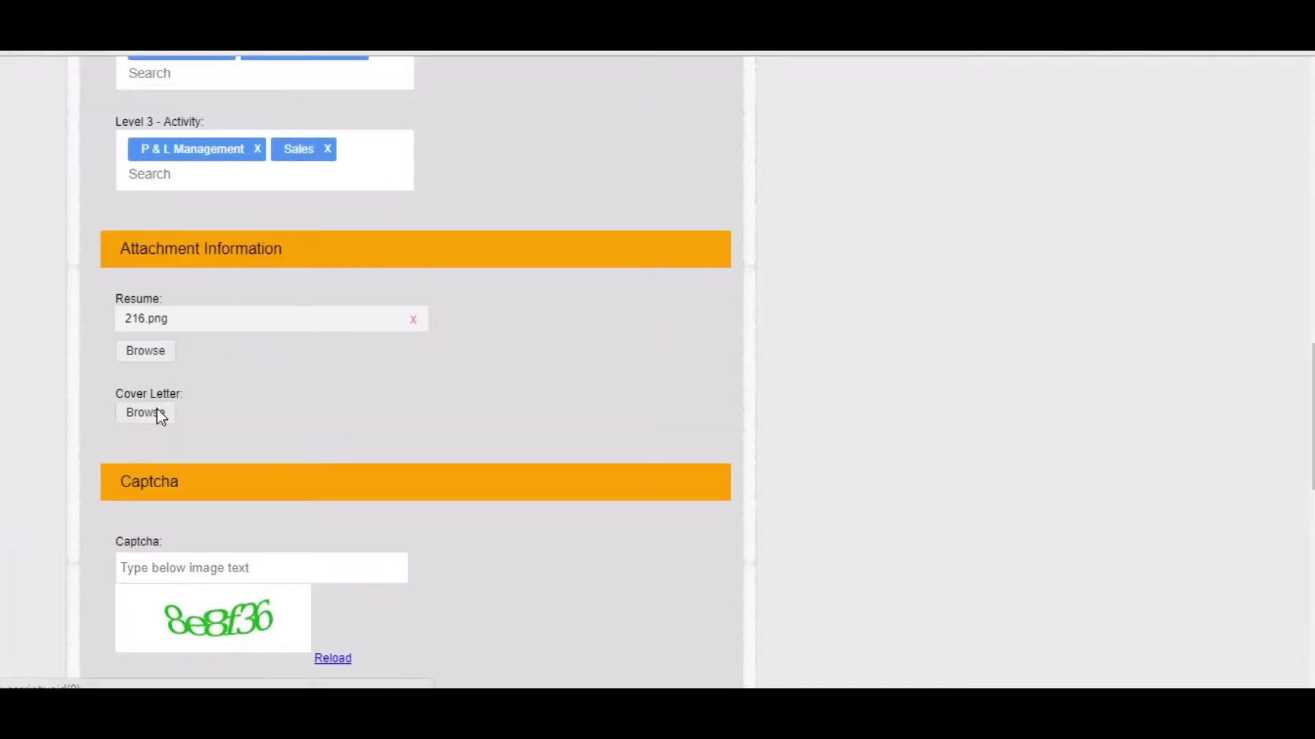
Attach _Healthcare.docx from Downloads as the cover letter.
{"action": "left_click", "coordinate": [158, 411]}
{"action": "left_click_drag", "start_coordinate": [620, 190], "coordinate": [598, 203]}
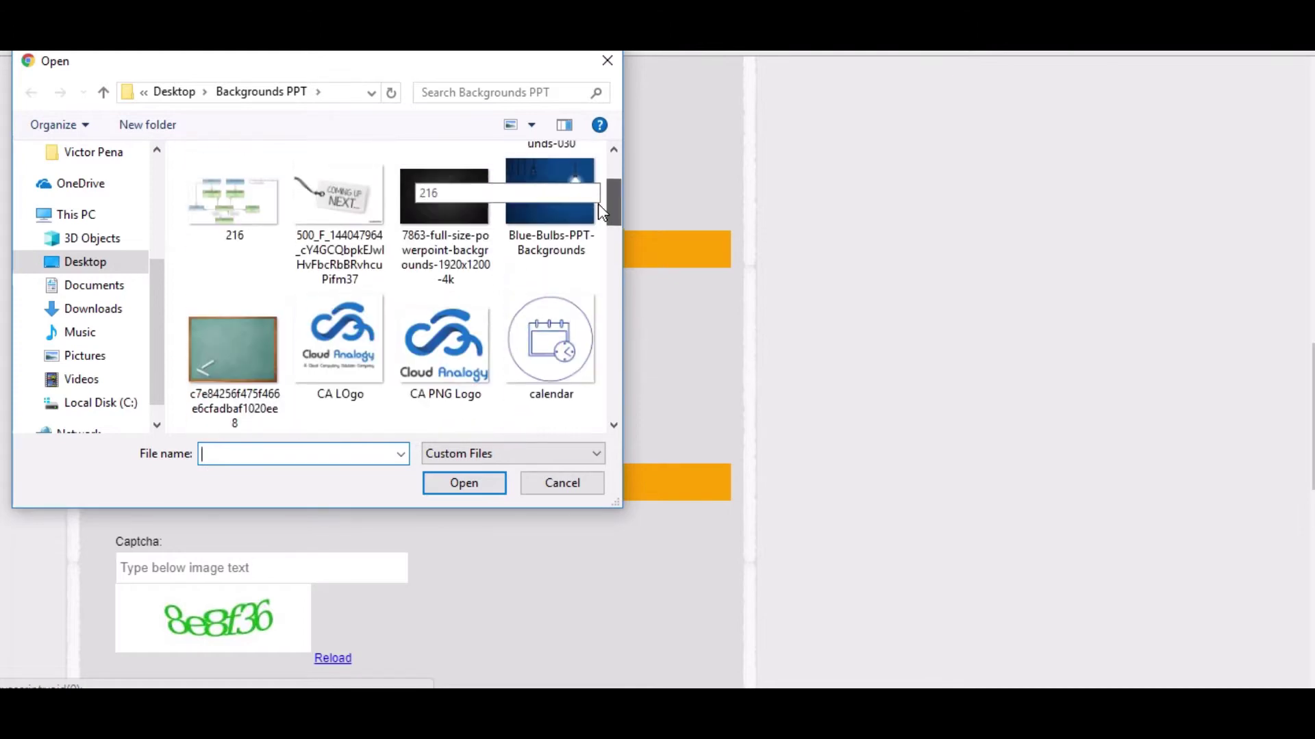
{"action": "left_click", "coordinate": [118, 310]}
{"action": "left_click", "coordinate": [109, 287]}
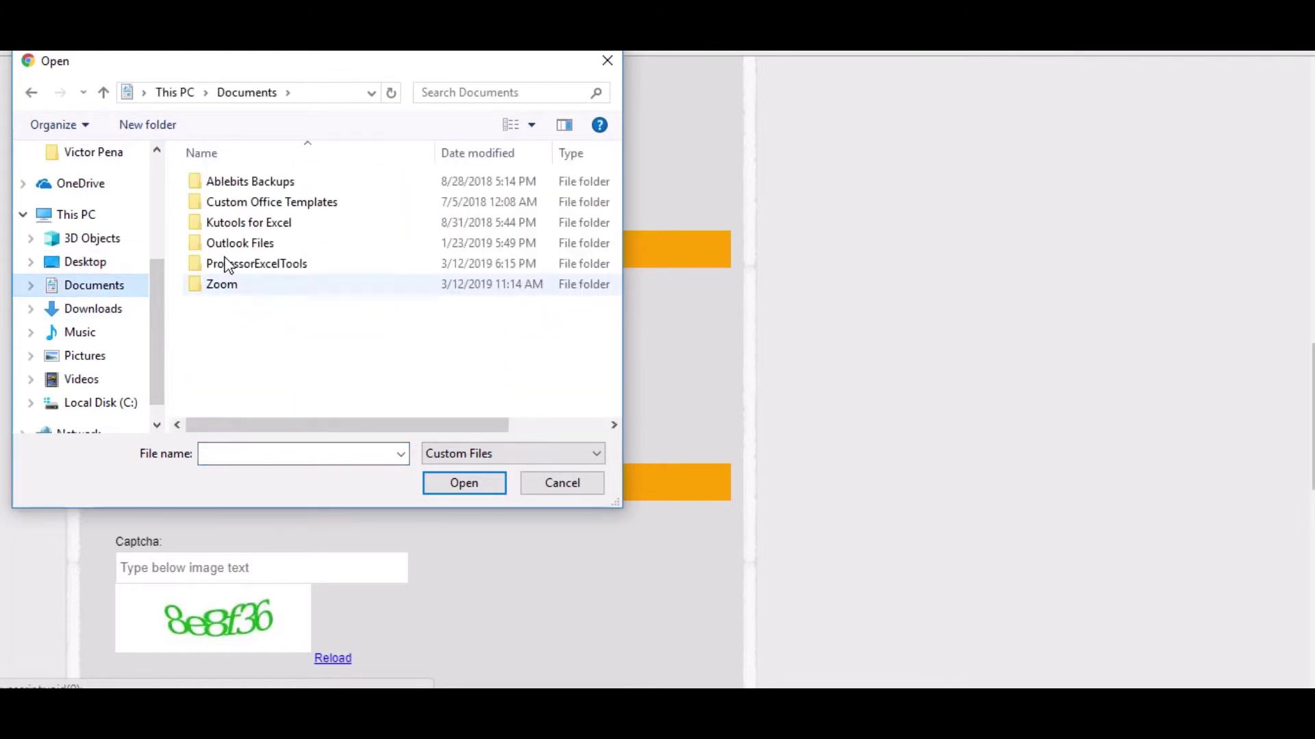
{"action": "left_click", "coordinate": [137, 309]}
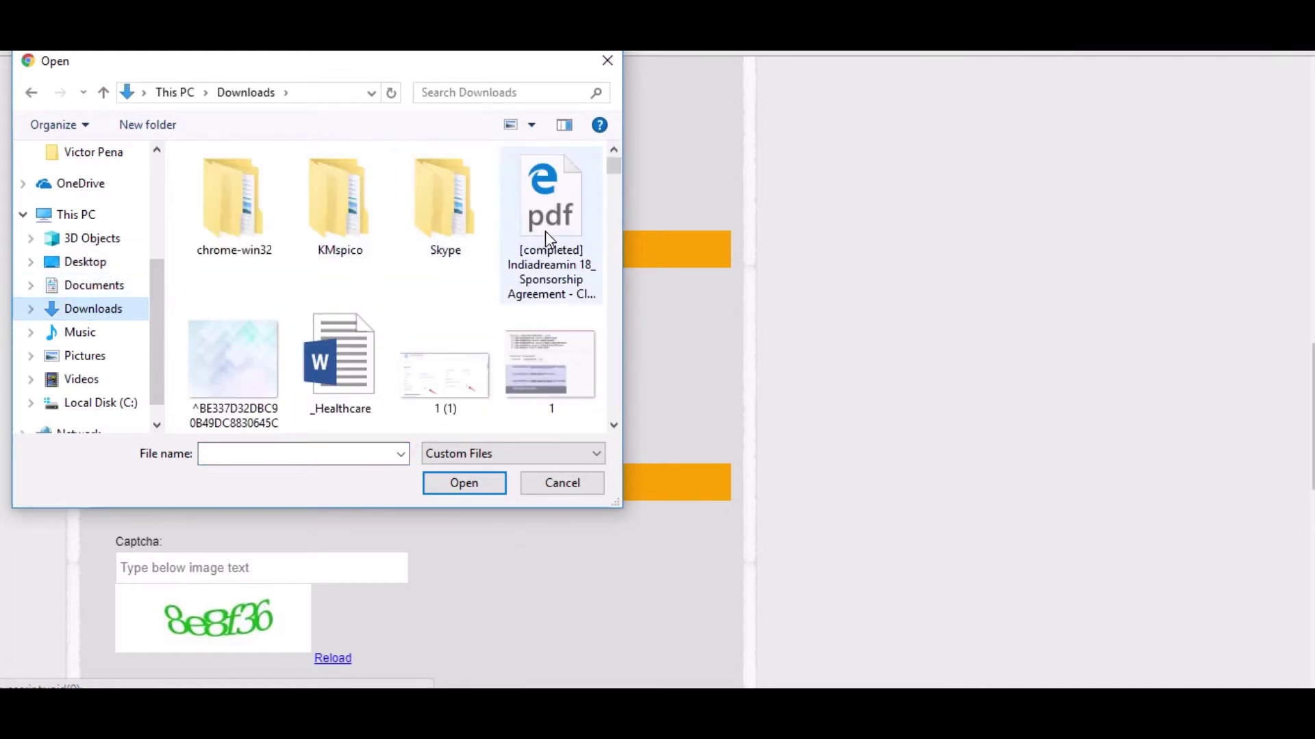
{"action": "double_click", "coordinate": [344, 355]}
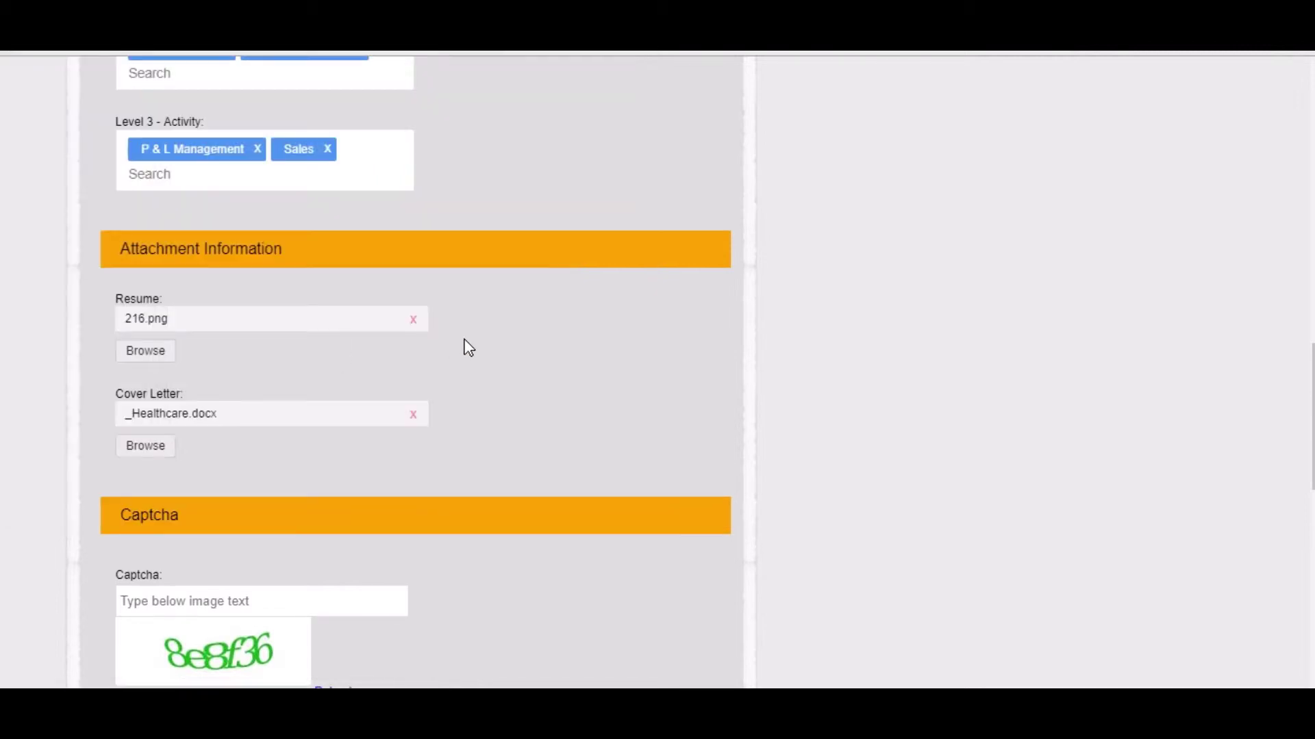
Enter captcha 8e8f36, submit the careers form, and dismiss the thank-you confirmation.
{"action": "scroll", "coordinate": [464, 346], "scroll_direction": "down", "scroll_amount": 2}
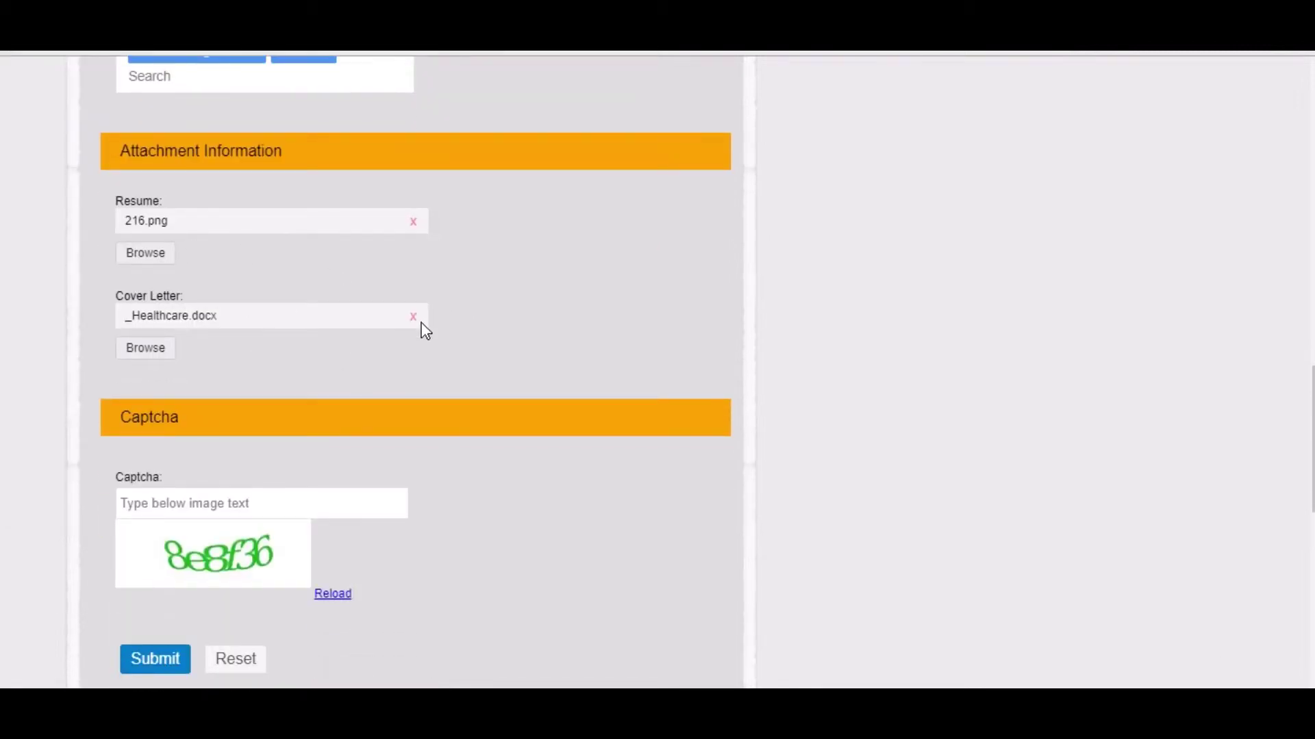
{"action": "scroll", "coordinate": [344, 322], "scroll_direction": "down", "scroll_amount": 3}
{"action": "left_click", "coordinate": [180, 309]}
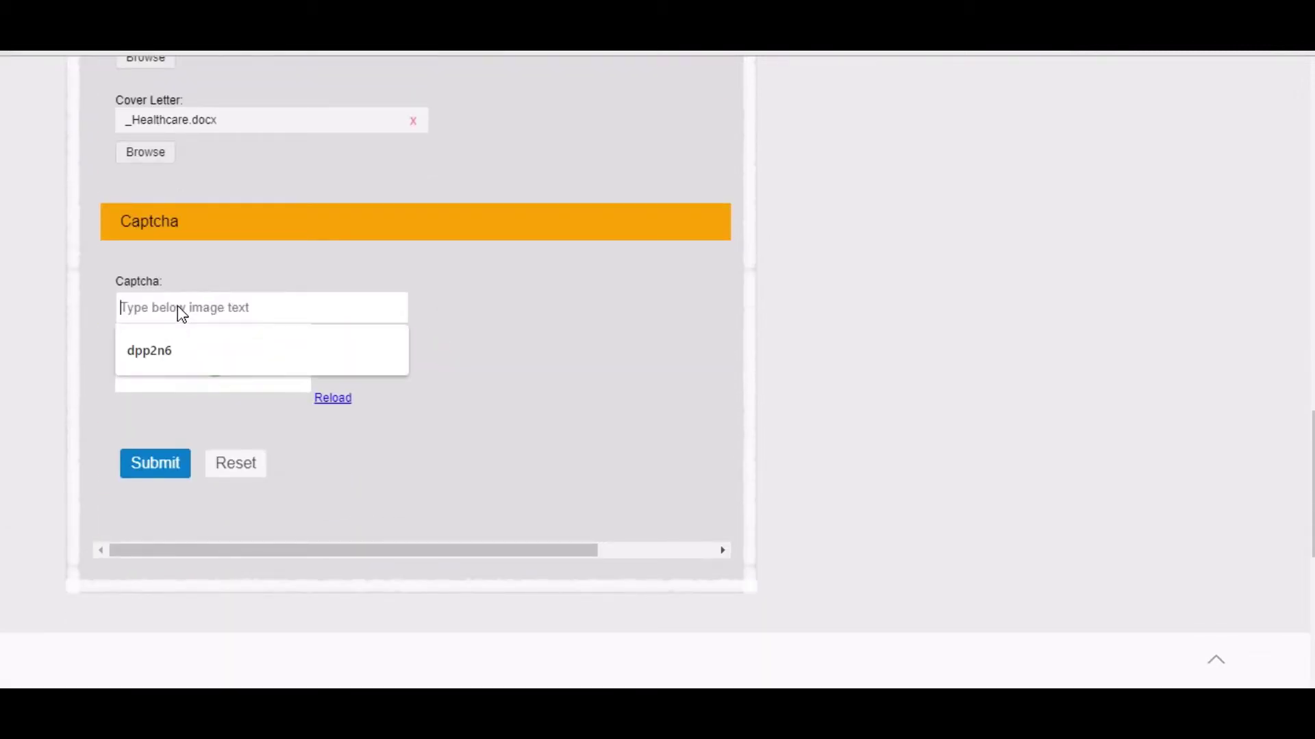
{"action": "left_click", "coordinate": [141, 312]}
{"action": "left_click", "coordinate": [141, 313]}
{"action": "type", "text": "8e"}
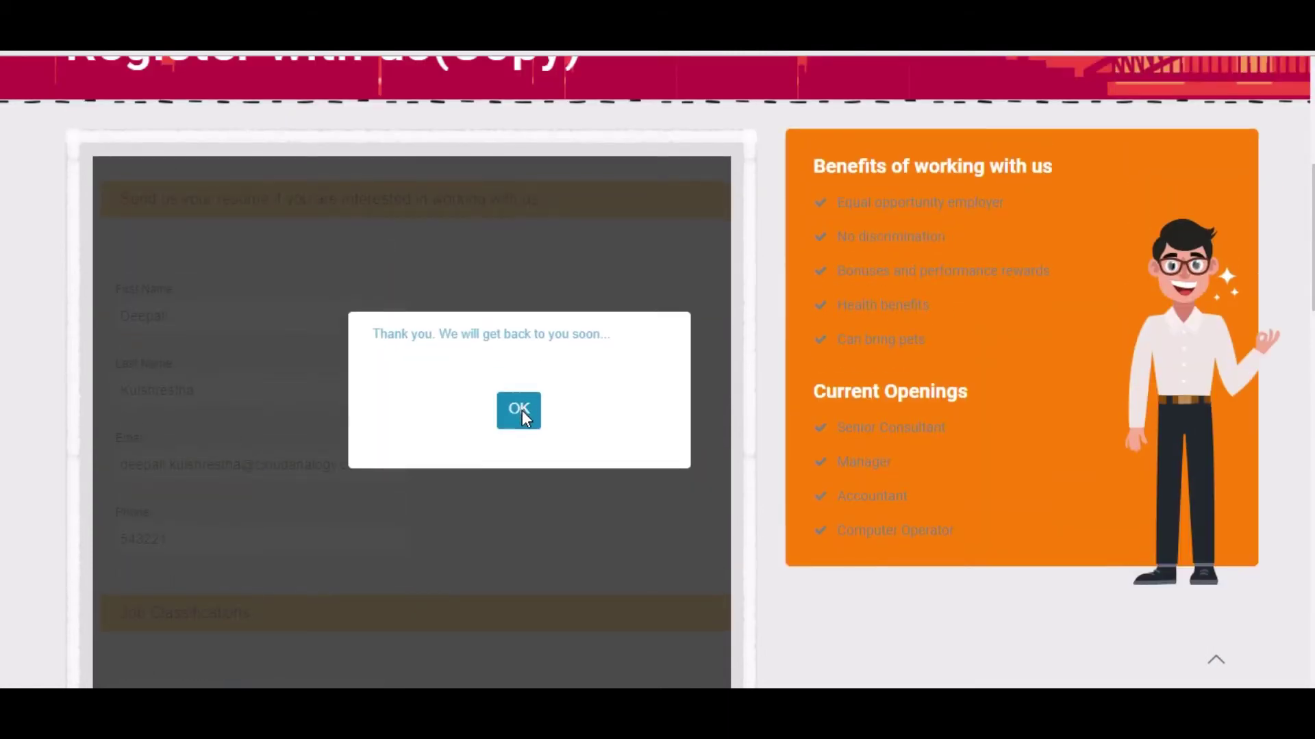
{"action": "left_click", "coordinate": [520, 410]}
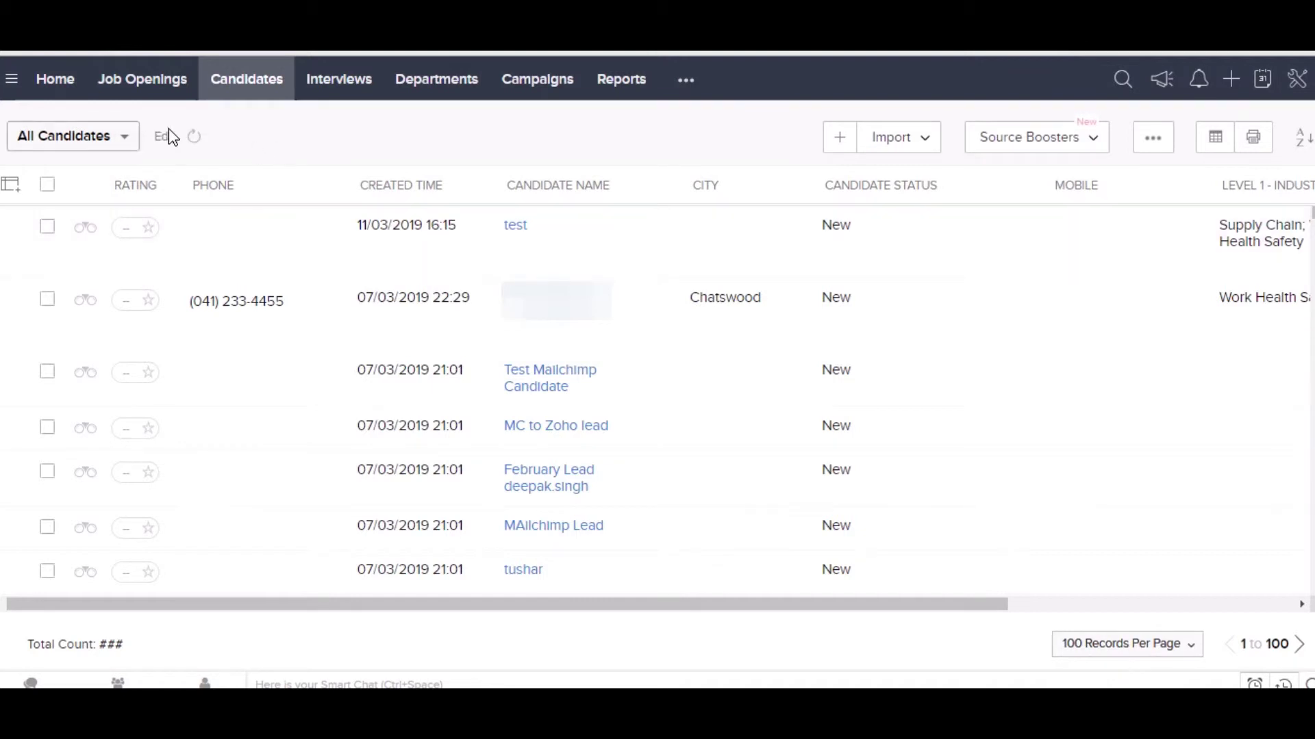
Refresh the Candidates list and open the newly submitted applicant's record.
{"action": "left_click", "coordinate": [242, 79]}
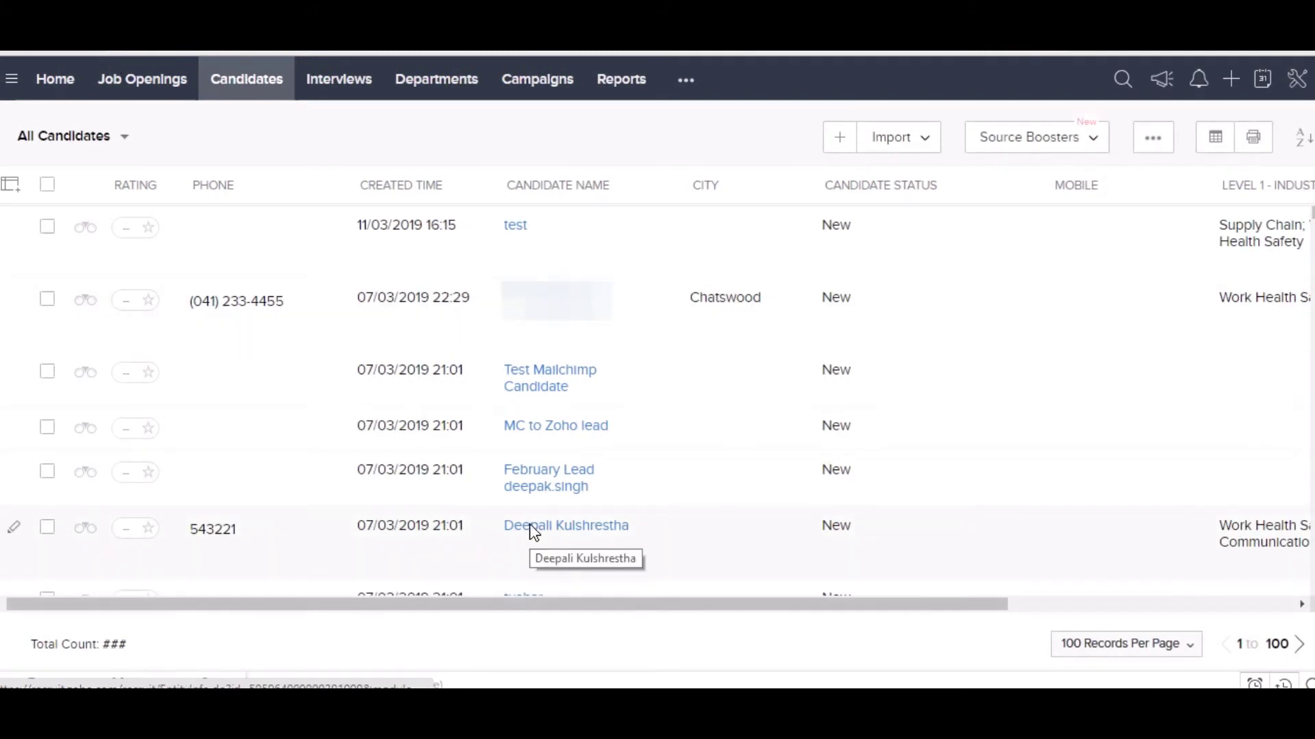
{"action": "left_click", "coordinate": [482, 448]}
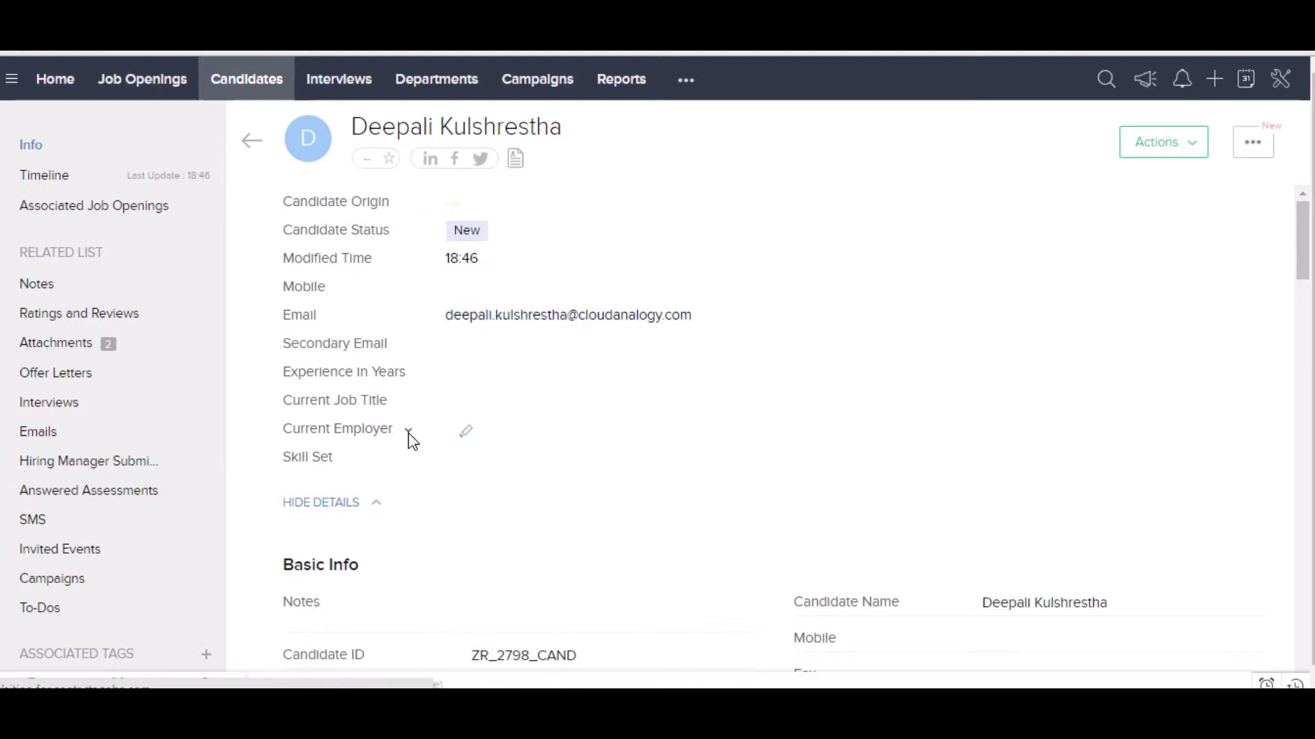
{"action": "scroll", "coordinate": [494, 296], "scroll_direction": "down", "scroll_amount": 5}
{"action": "scroll", "coordinate": [485, 328], "scroll_direction": "up", "scroll_amount": 5}
{"action": "scroll", "coordinate": [479, 301], "scroll_direction": "down", "scroll_amount": 1}
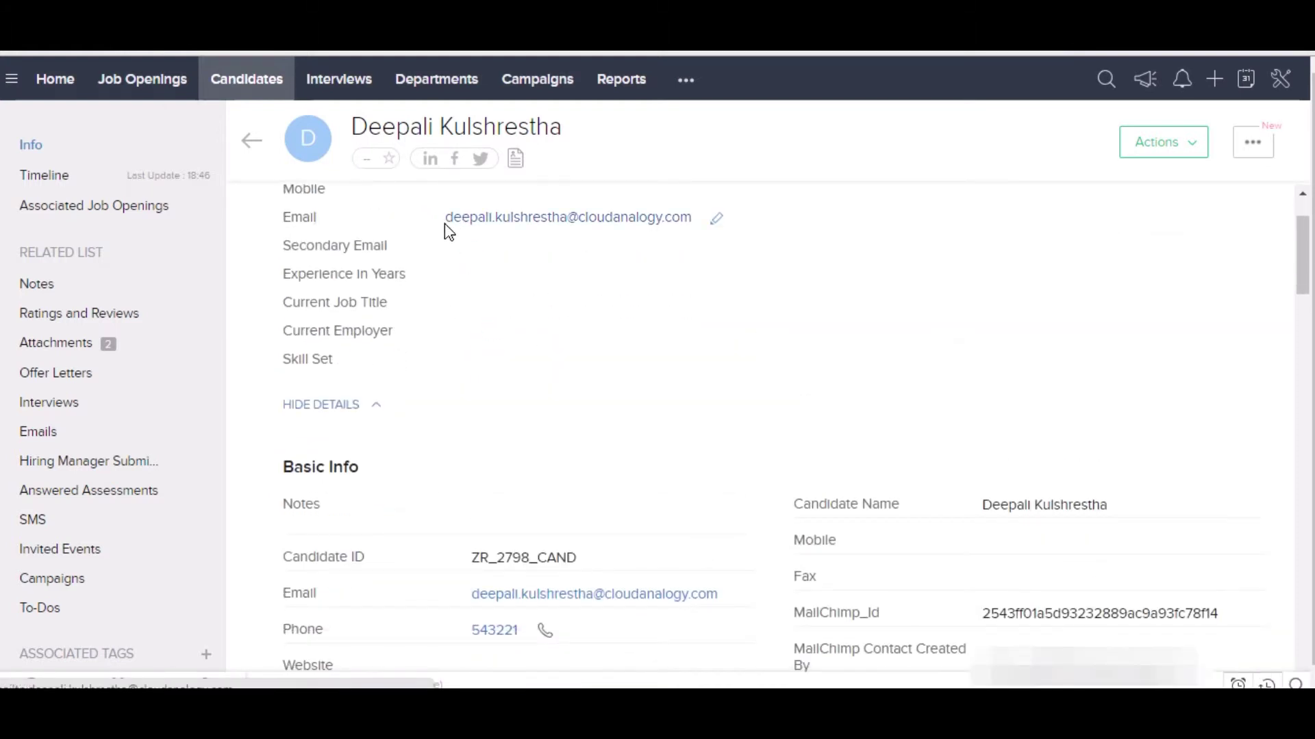
{"action": "scroll", "coordinate": [464, 400], "scroll_direction": "down", "scroll_amount": 3}
{"action": "scroll", "coordinate": [466, 398], "scroll_direction": "down", "scroll_amount": 2}
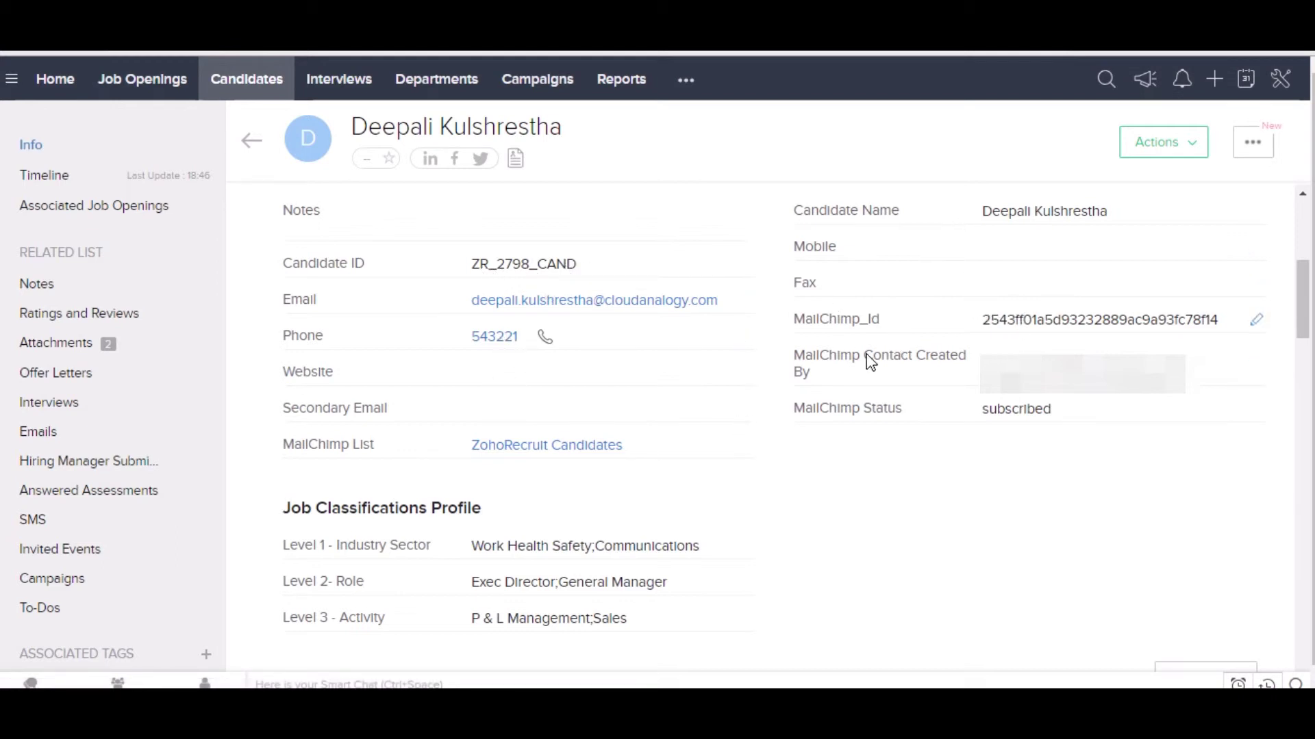
{"action": "scroll", "coordinate": [491, 515], "scroll_direction": "down", "scroll_amount": 2}
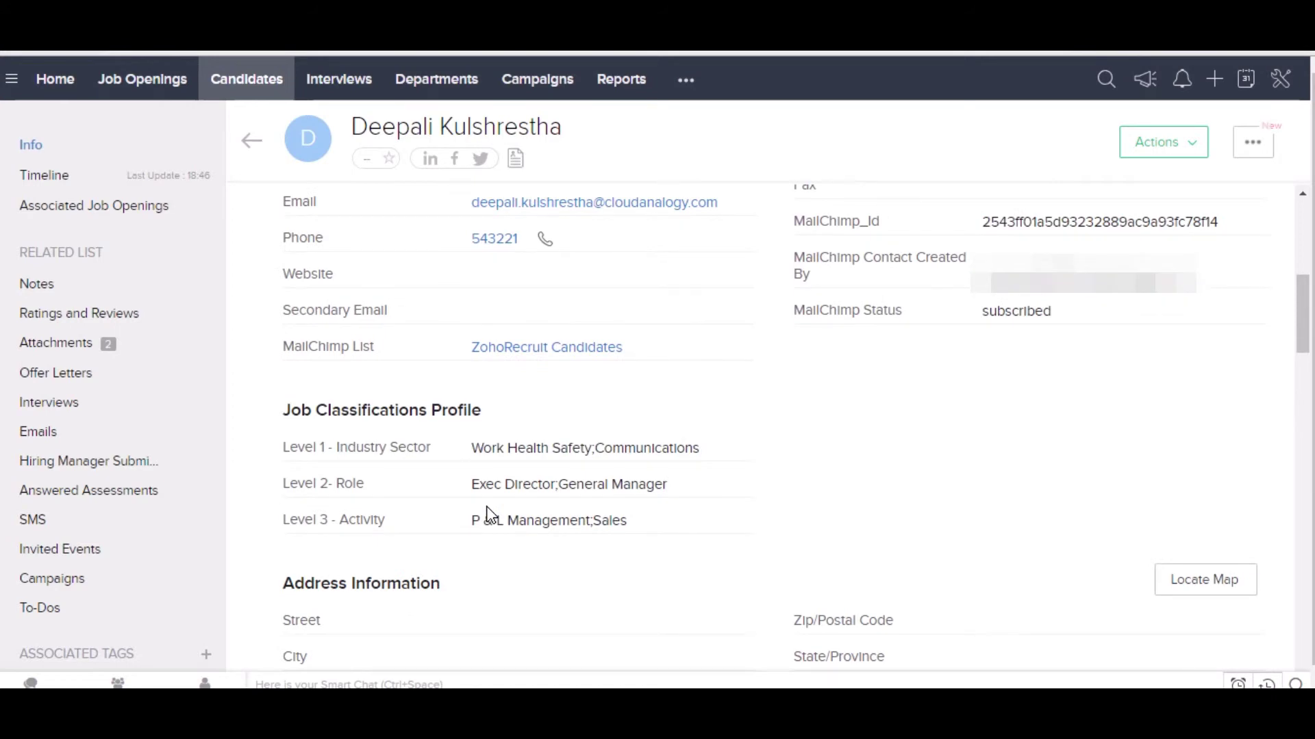
{"action": "scroll", "coordinate": [491, 515], "scroll_direction": "down", "scroll_amount": 6}
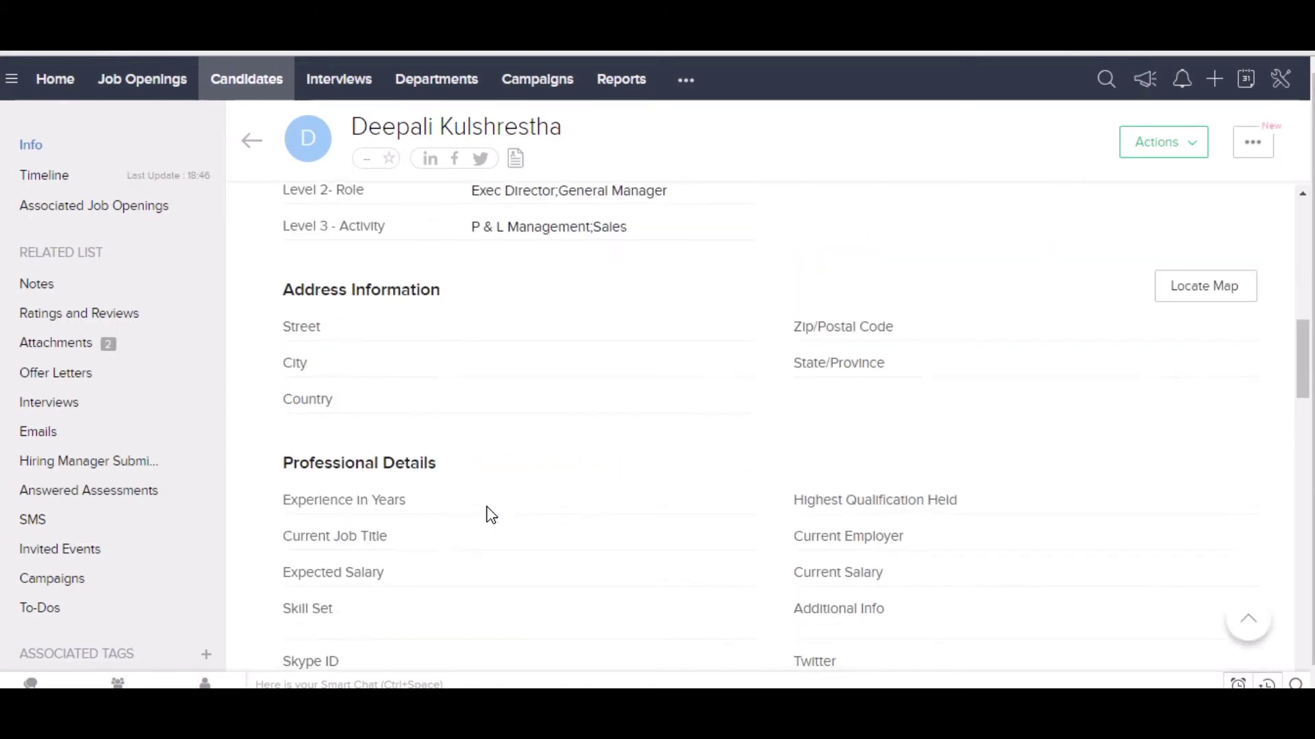
{"action": "scroll", "coordinate": [491, 515], "scroll_direction": "down", "scroll_amount": 15}
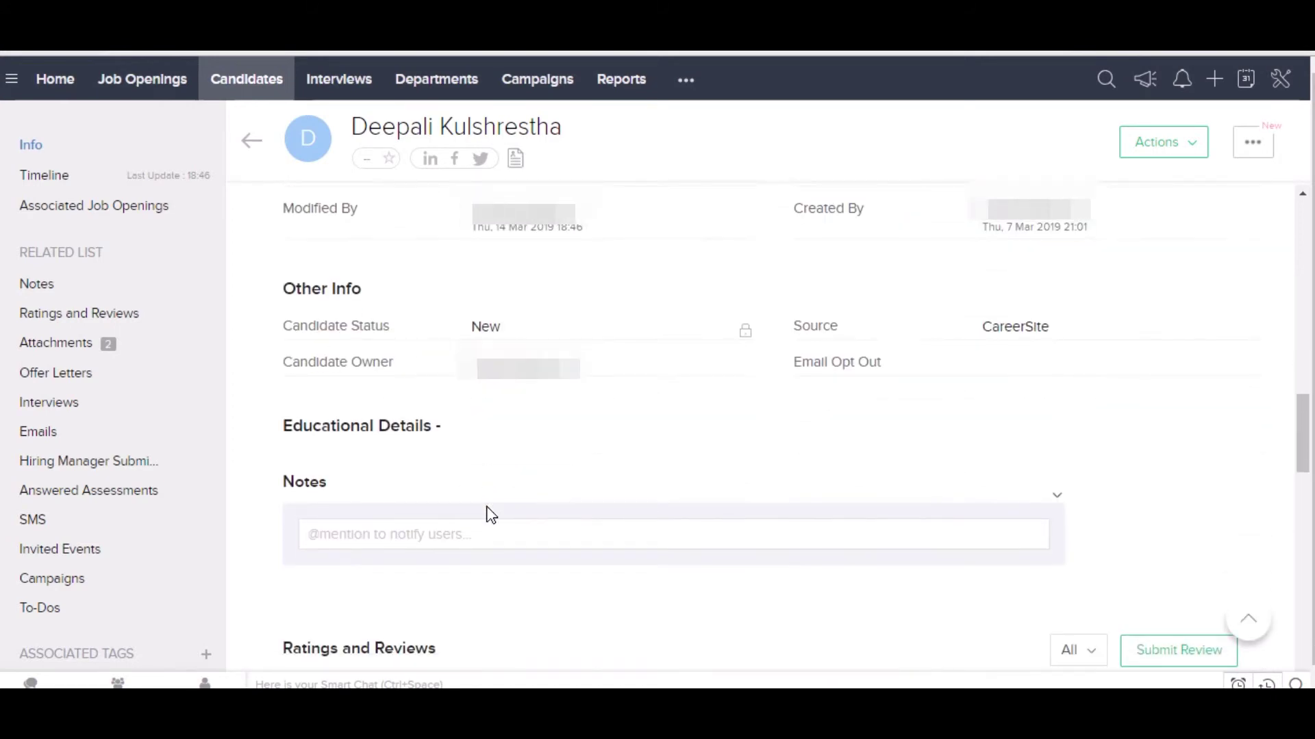
{"action": "scroll", "coordinate": [491, 515], "scroll_direction": "down", "scroll_amount": 2}
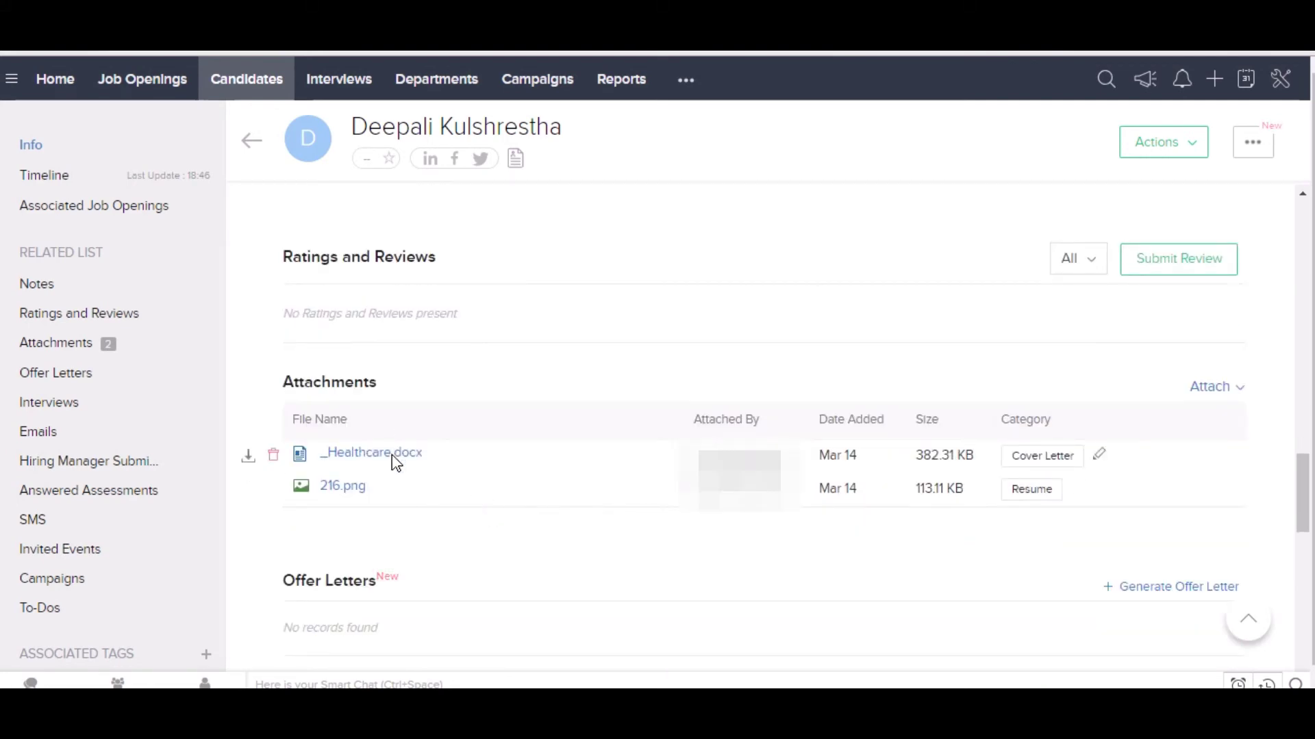
{"action": "scroll", "coordinate": [558, 478], "scroll_direction": "down", "scroll_amount": 1}
{"action": "scroll", "coordinate": [558, 478], "scroll_direction": "down", "scroll_amount": 9}
{"action": "scroll", "coordinate": [556, 476], "scroll_direction": "up", "scroll_amount": 15}
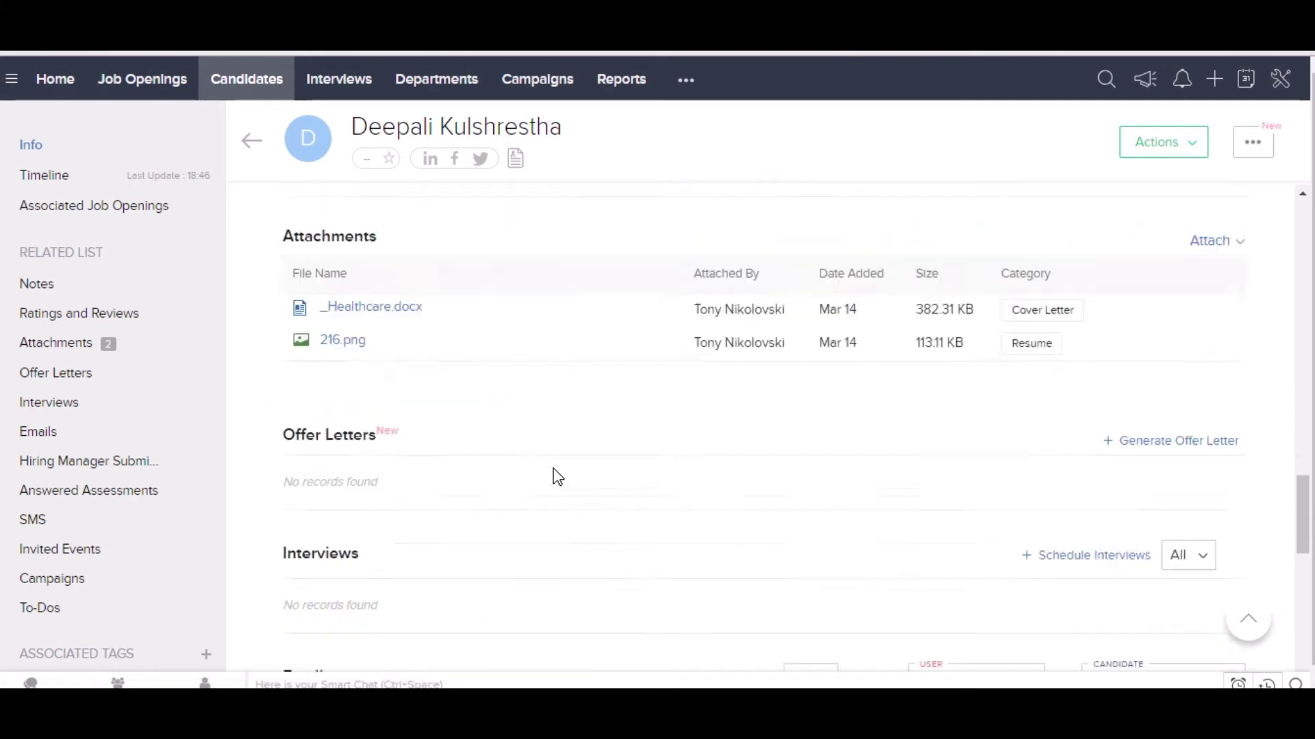
{"action": "scroll", "coordinate": [558, 478], "scroll_direction": "up", "scroll_amount": 6}
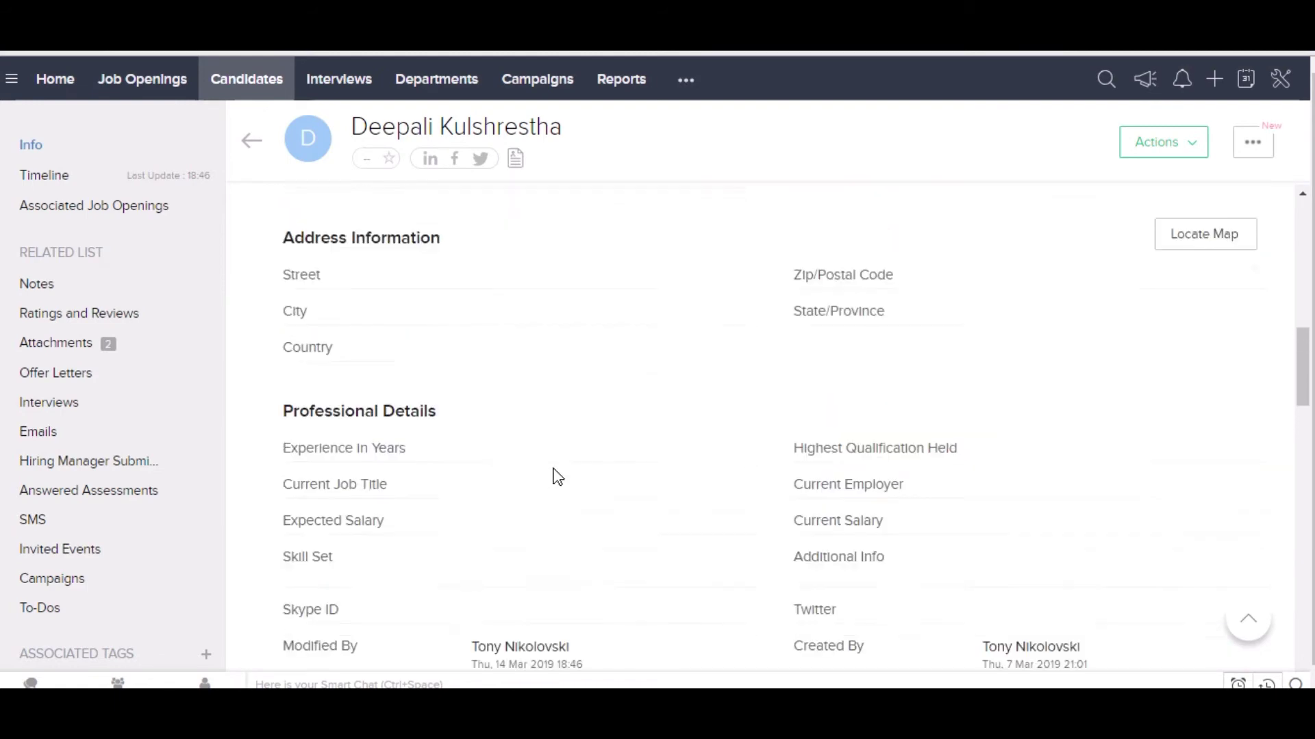
{"action": "scroll", "coordinate": [558, 478], "scroll_direction": "up", "scroll_amount": 3}
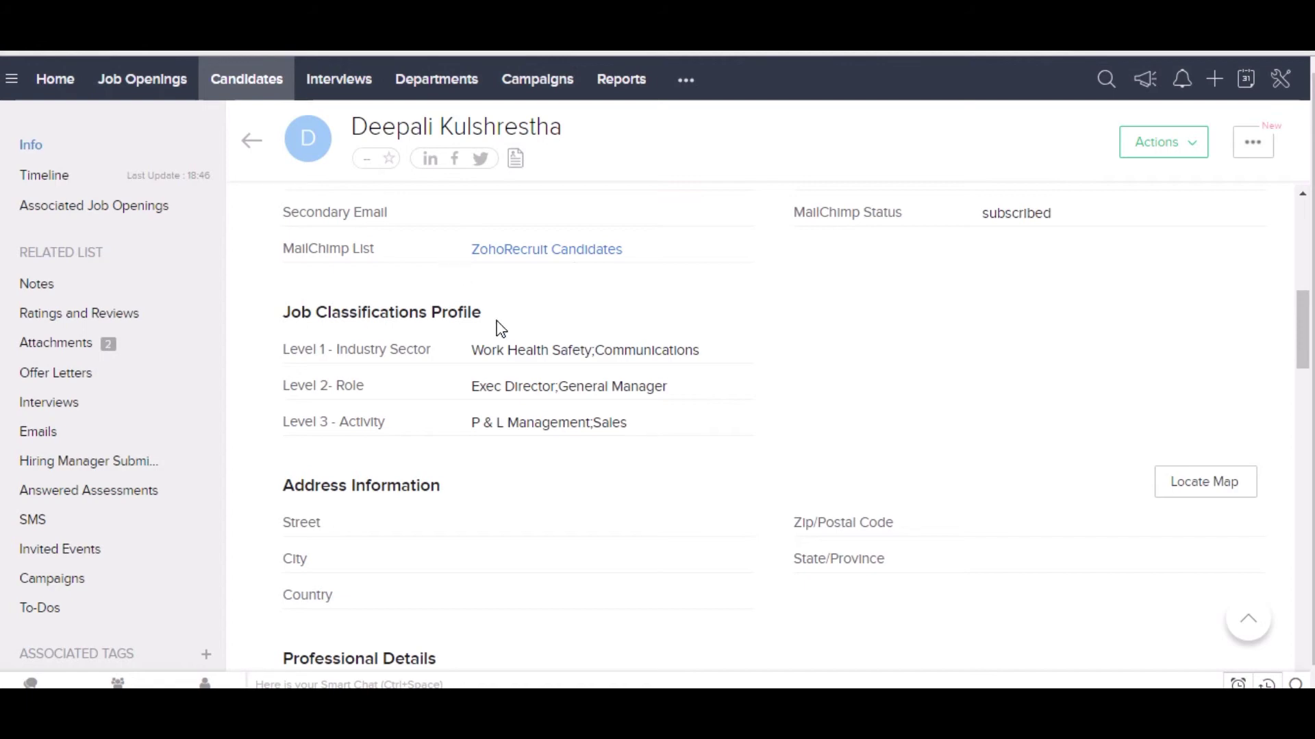
{"action": "scroll", "coordinate": [564, 420], "scroll_direction": "down", "scroll_amount": 10}
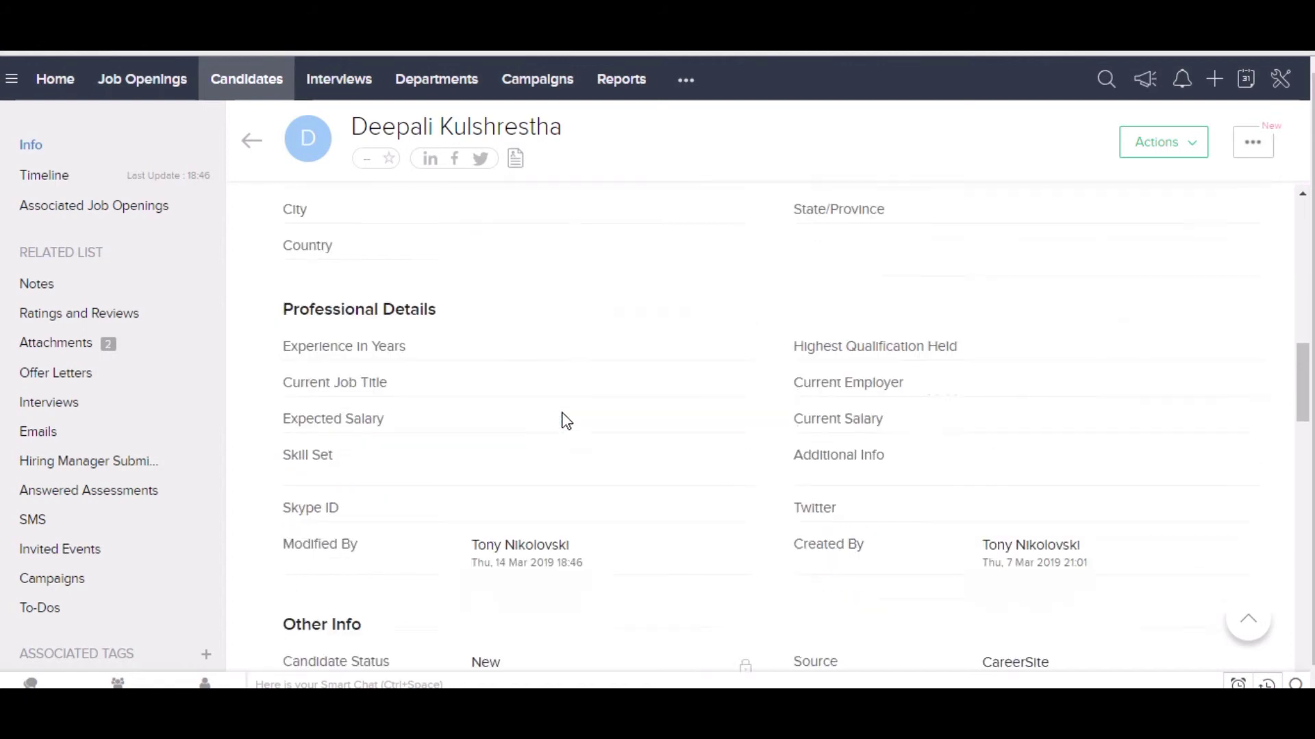
{"action": "scroll", "coordinate": [534, 413], "scroll_direction": "down", "scroll_amount": 8}
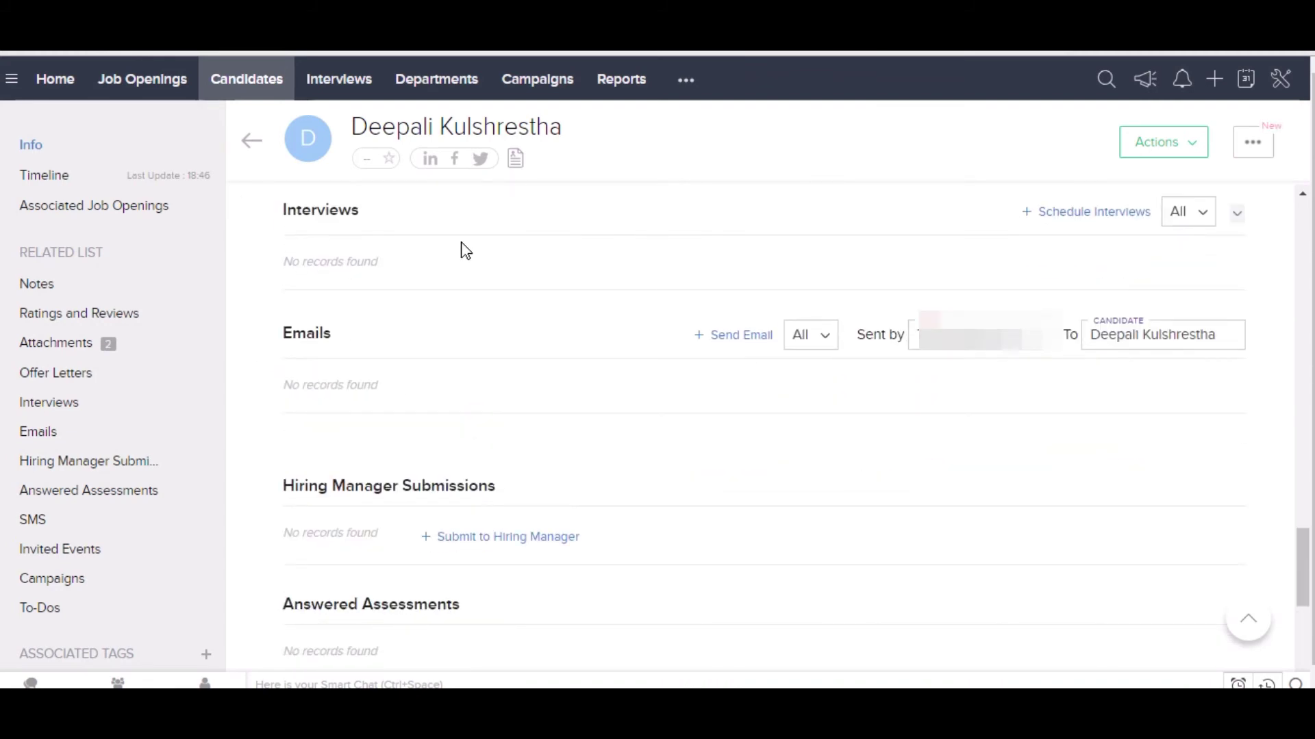
Start a new interview for the candidate on 14/03/2019, 13:00–14:00, leaving Interview Name unchosen.
{"action": "left_click", "coordinate": [1089, 215]}
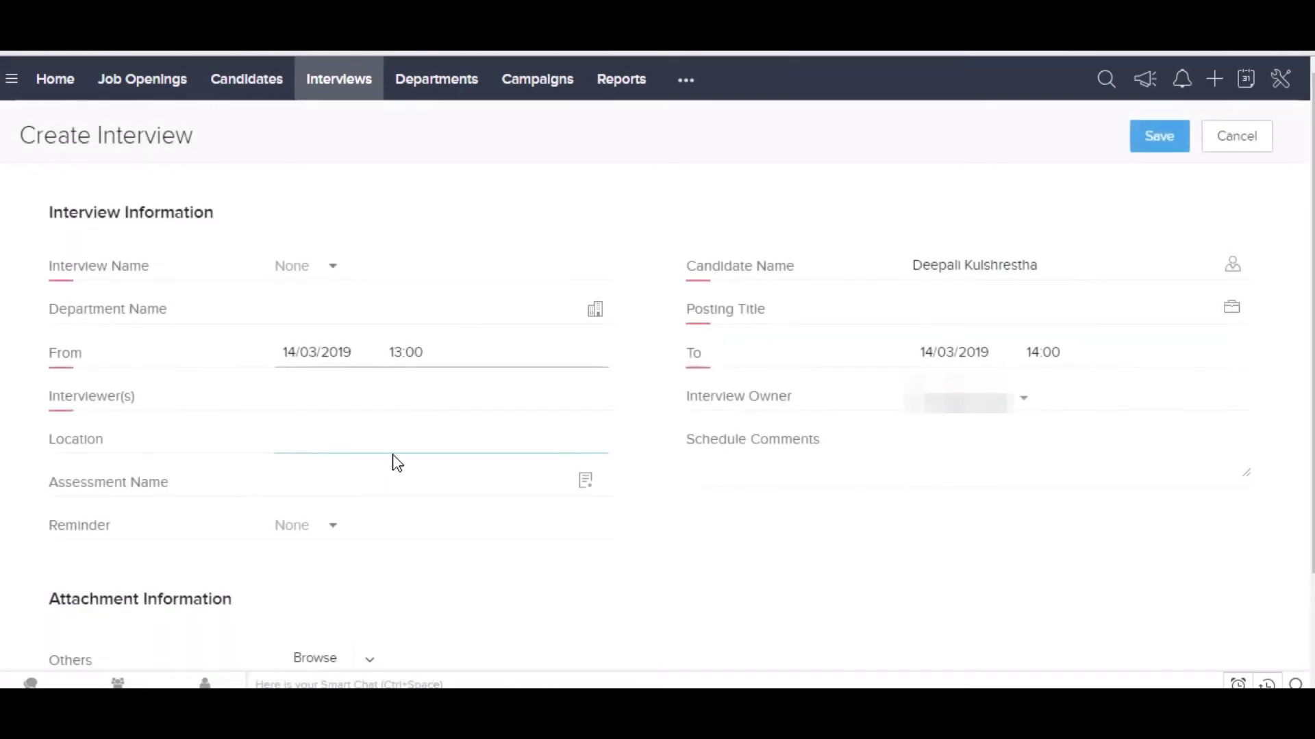
{"action": "left_click", "coordinate": [333, 268]}
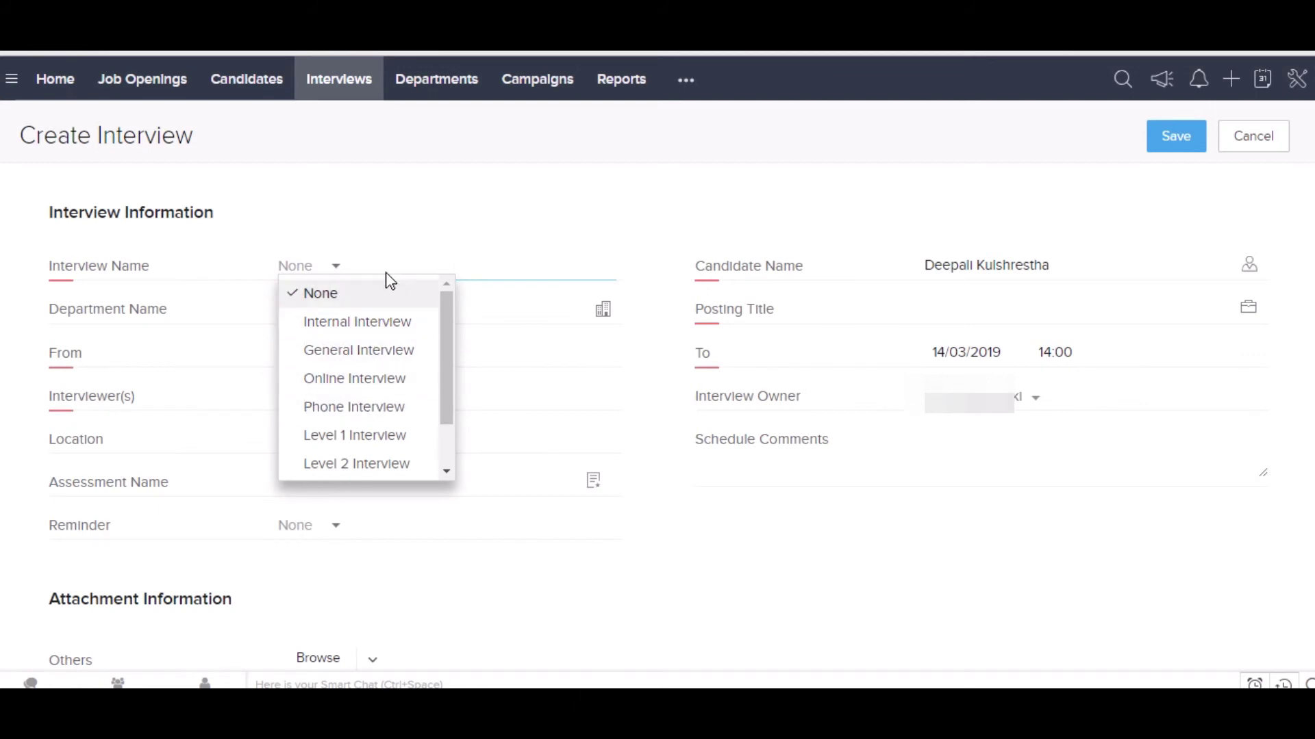
{"action": "left_click", "coordinate": [331, 273]}
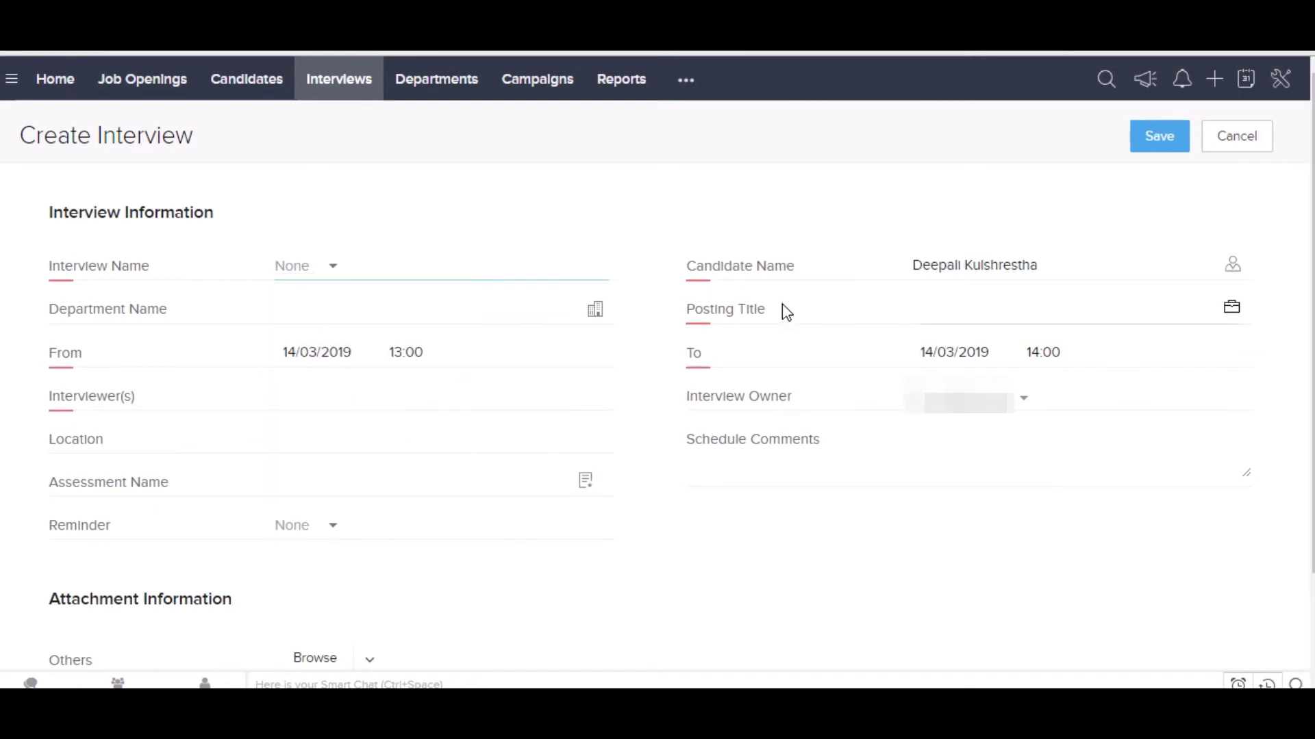
{"action": "scroll", "coordinate": [355, 516], "scroll_direction": "down", "scroll_amount": 2}
{"action": "scroll", "coordinate": [587, 481], "scroll_direction": "up", "scroll_amount": 2}
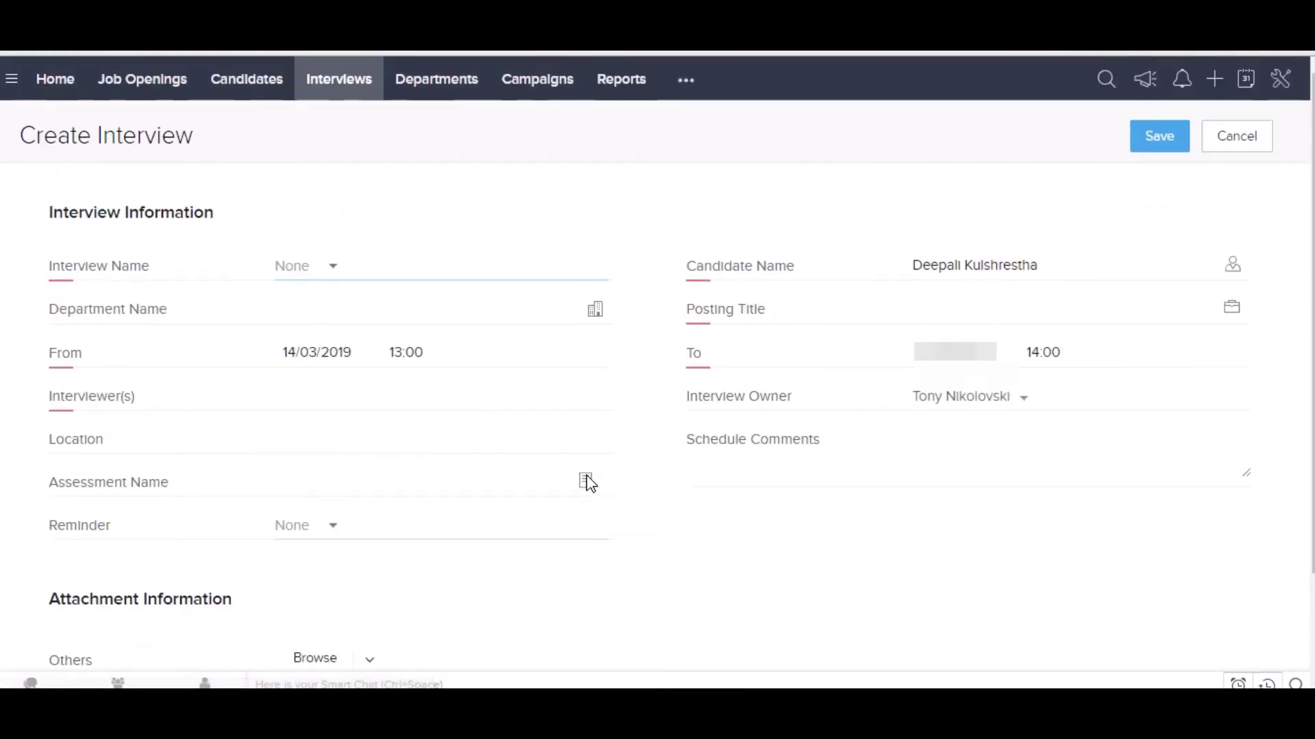